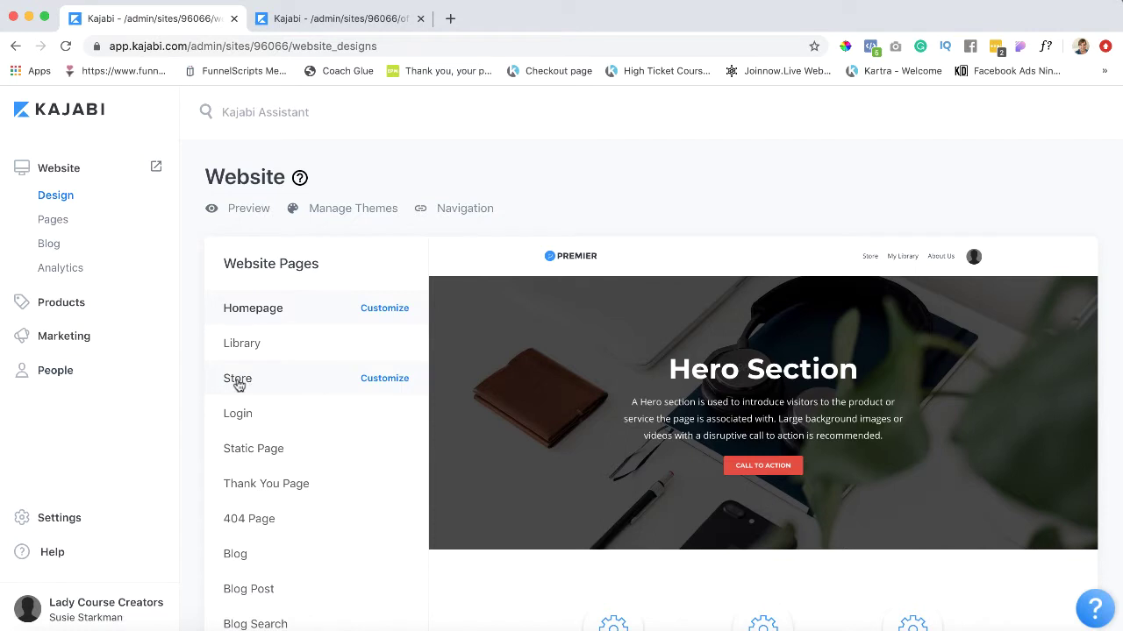
Open the Store page in the theme customizer.
click(383, 383)
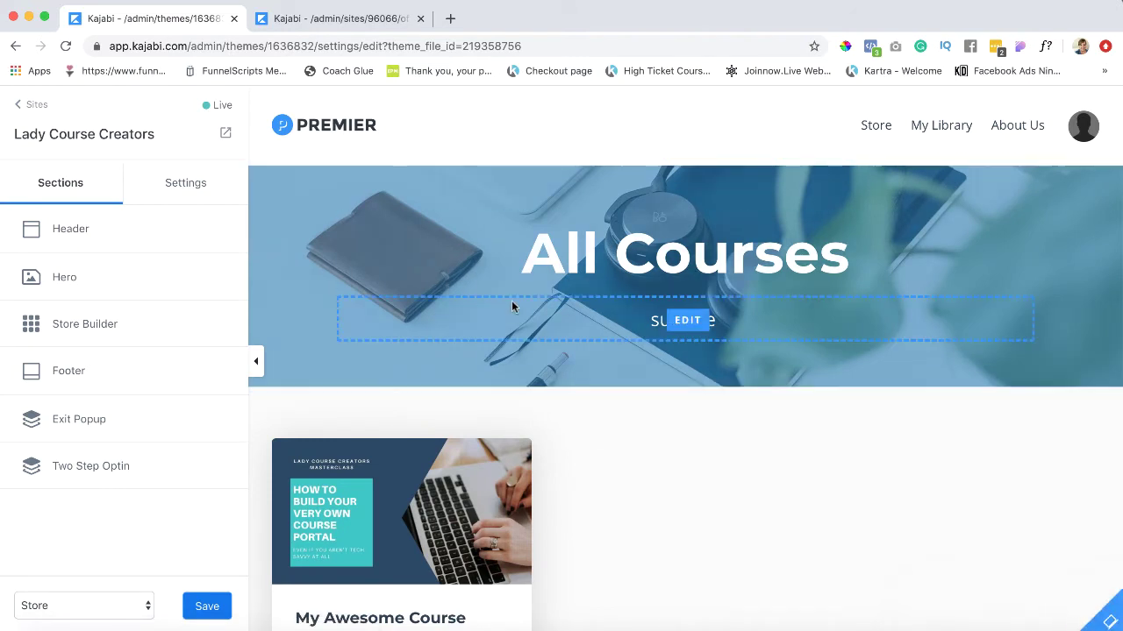
scroll(491, 487, down, 3)
scroll(476, 493, up, 3)
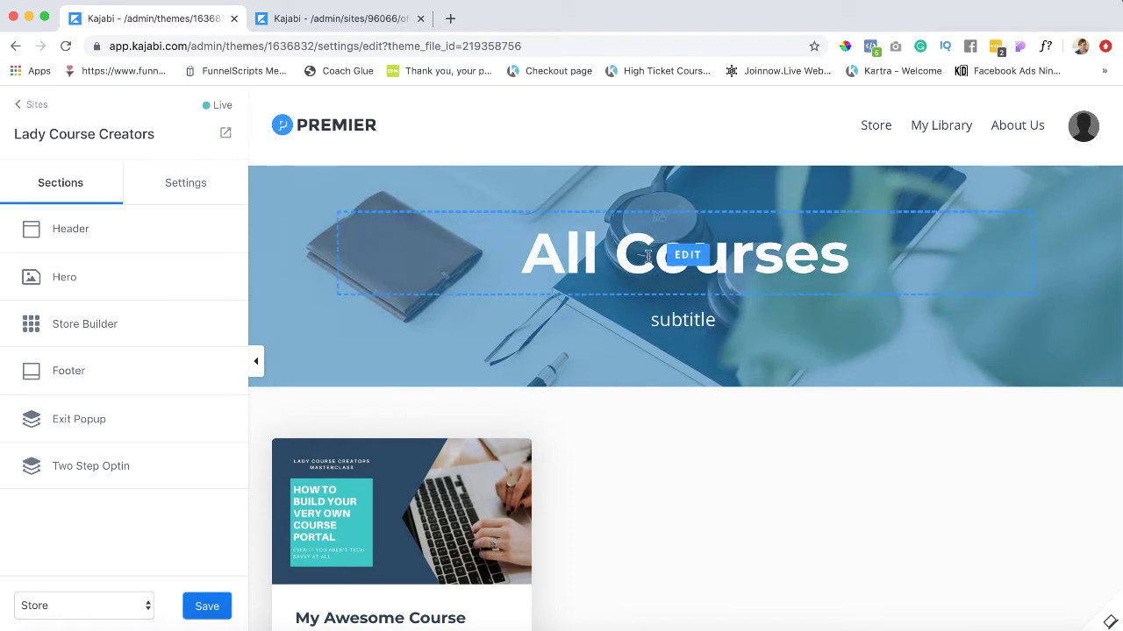
Retitle the hero from 'All Courses' to 'Store' and replace its subtitle with 'Another title'.
click(687, 254)
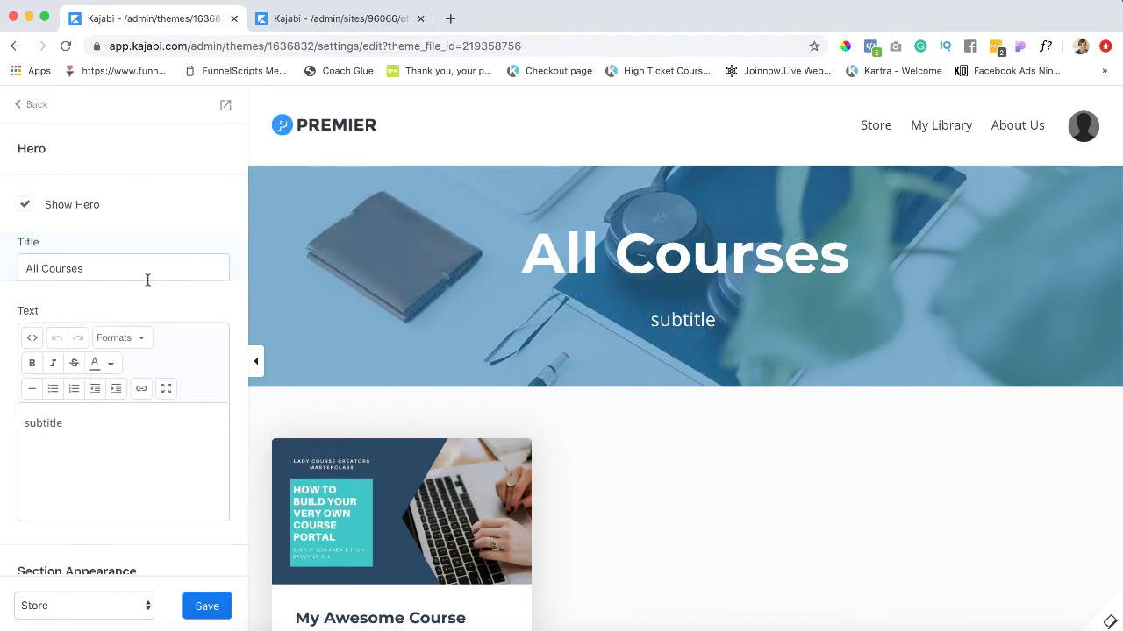
triple_click(107, 270)
text(Store)
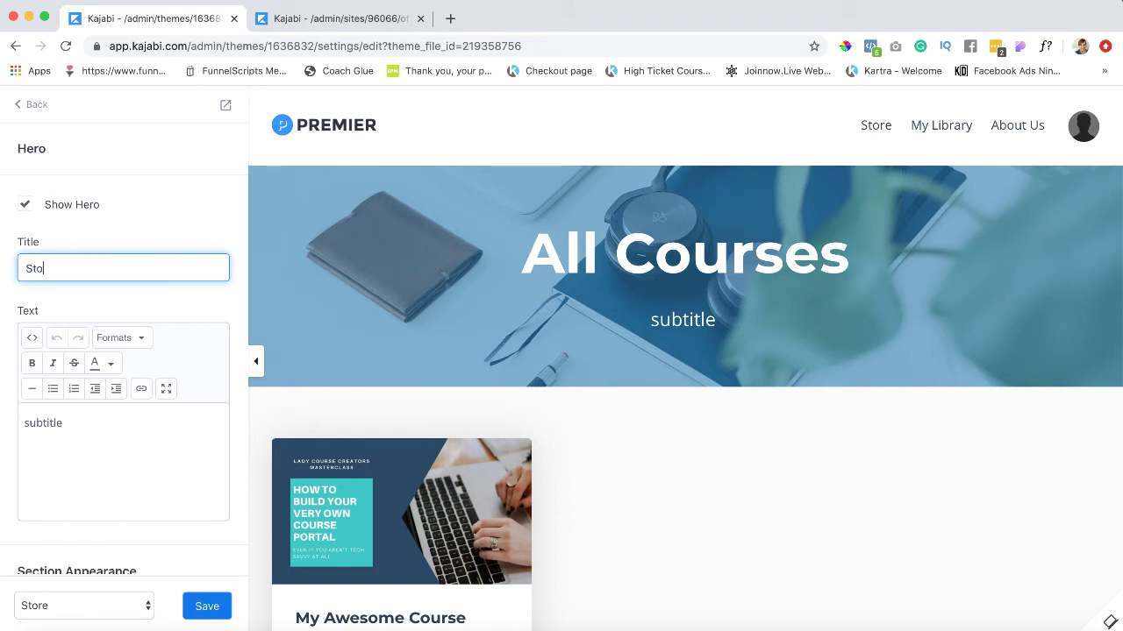
click(77, 421)
triple_click(77, 420)
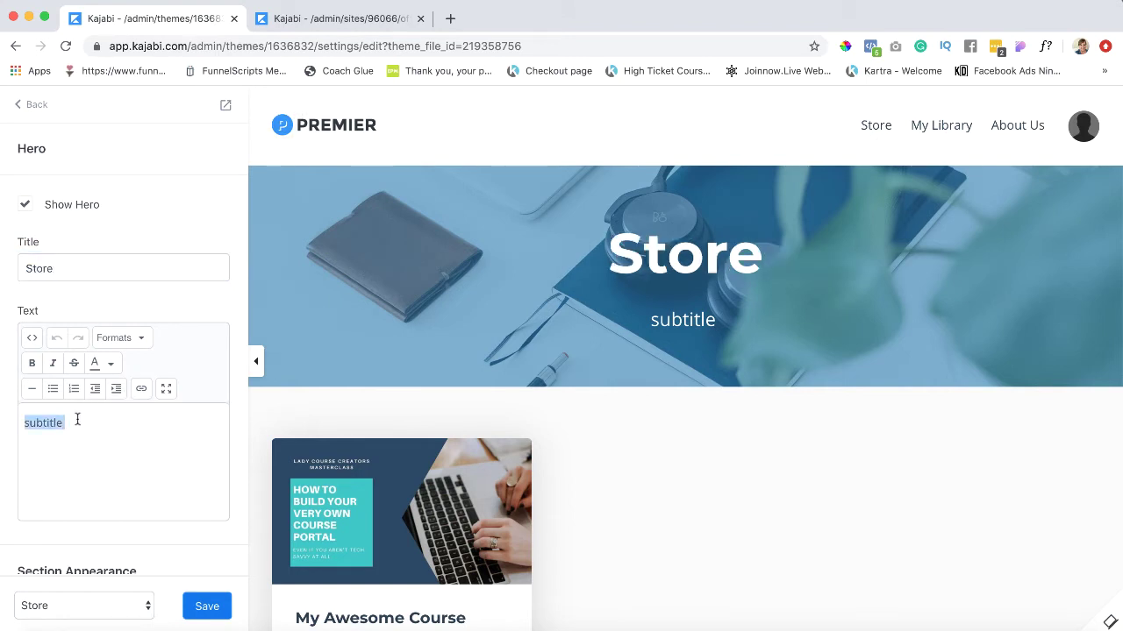
text(Another title)
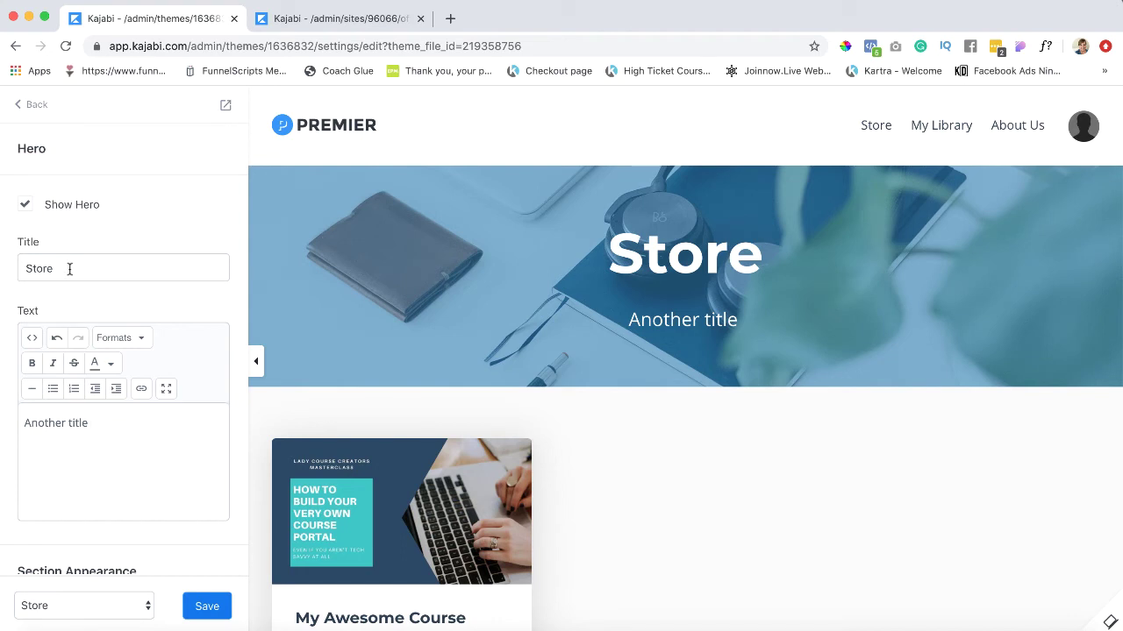
Scroll through the Store page preview and hero settings to review the new title and text.
scroll(628, 471, down, 2)
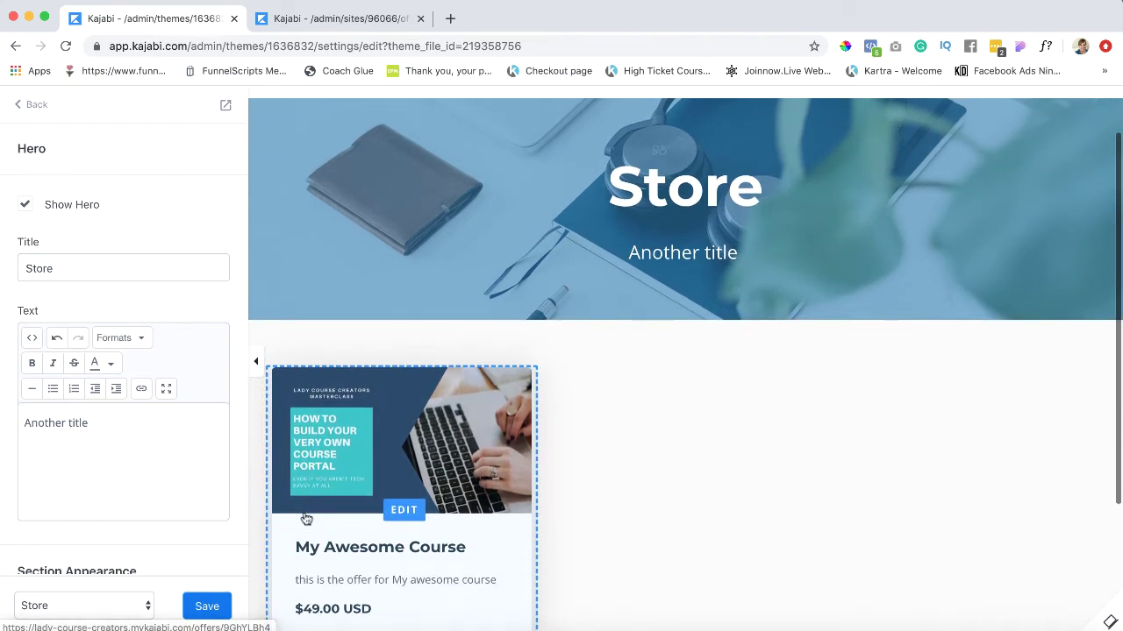
scroll(628, 471, down, 2)
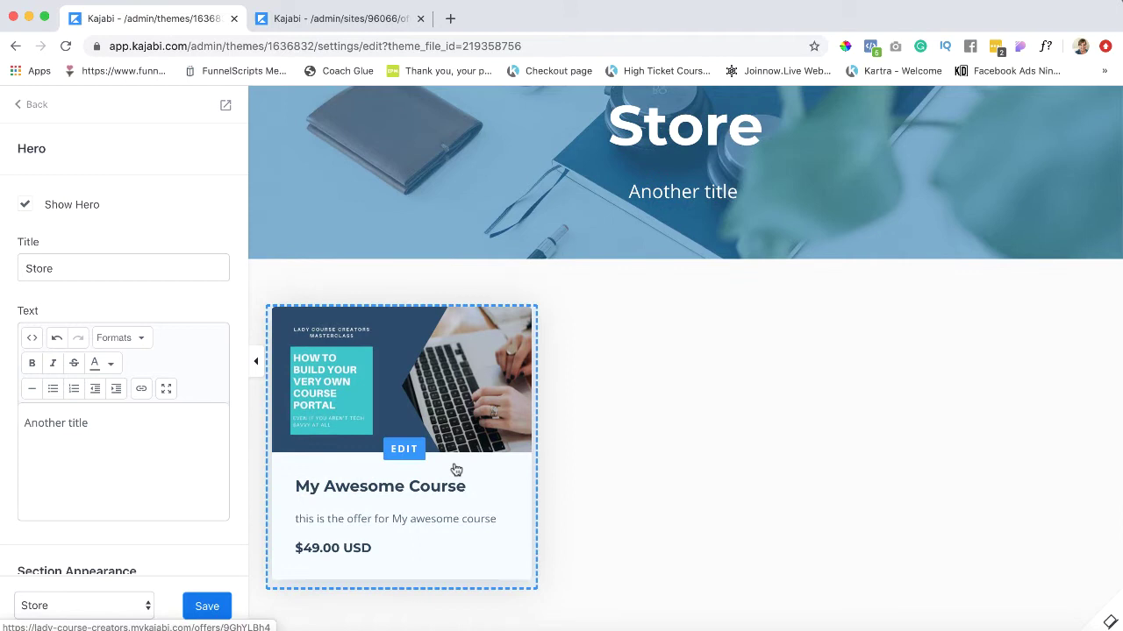
scroll(613, 295, up, 3)
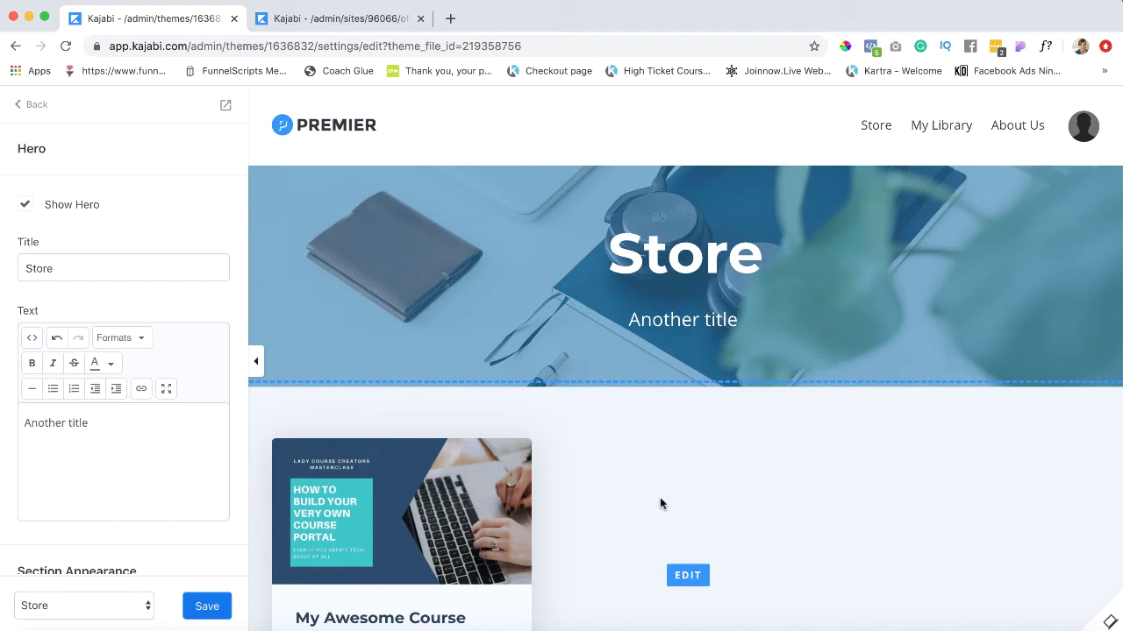
scroll(191, 460, down, 1)
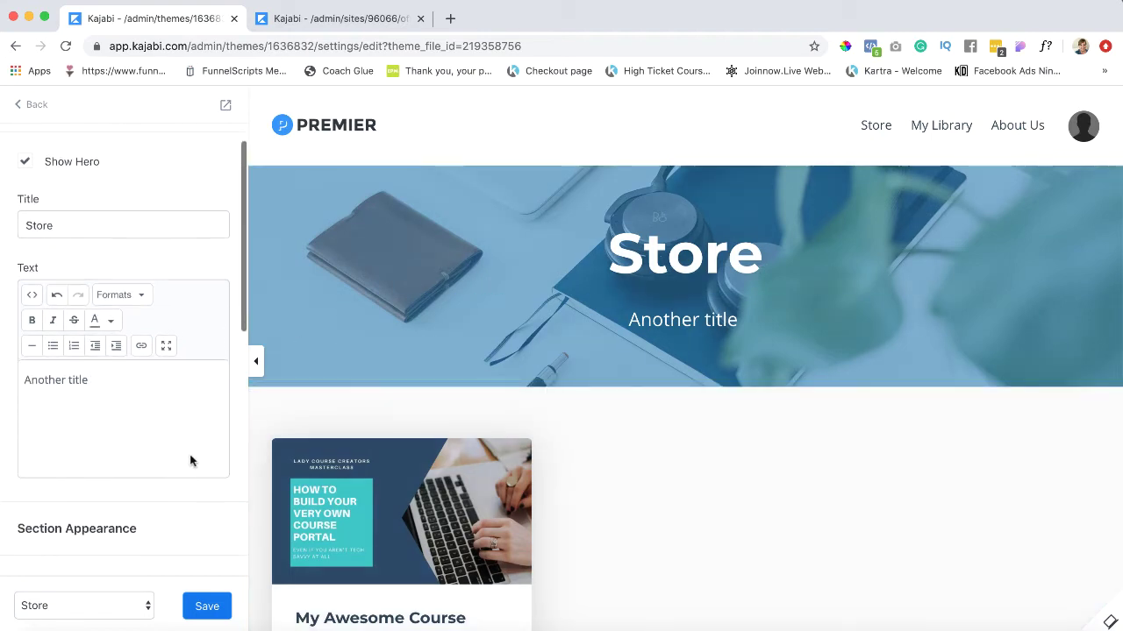
scroll(193, 459, up, 1)
scroll(86, 468, down, 5)
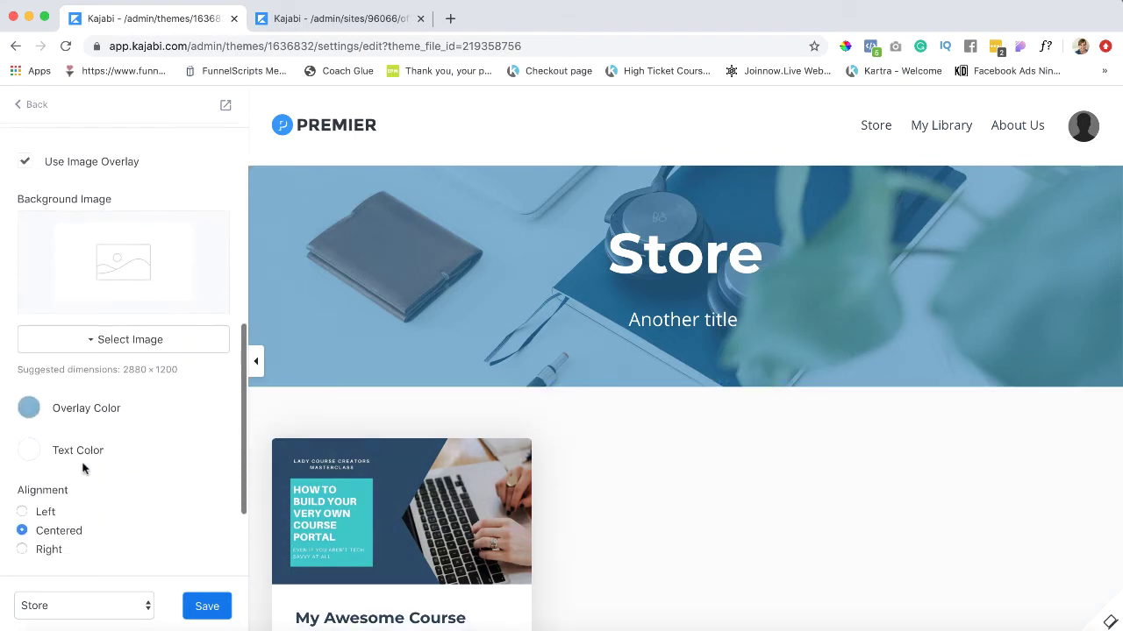
scroll(83, 469, down, 2)
scroll(82, 469, up, 10)
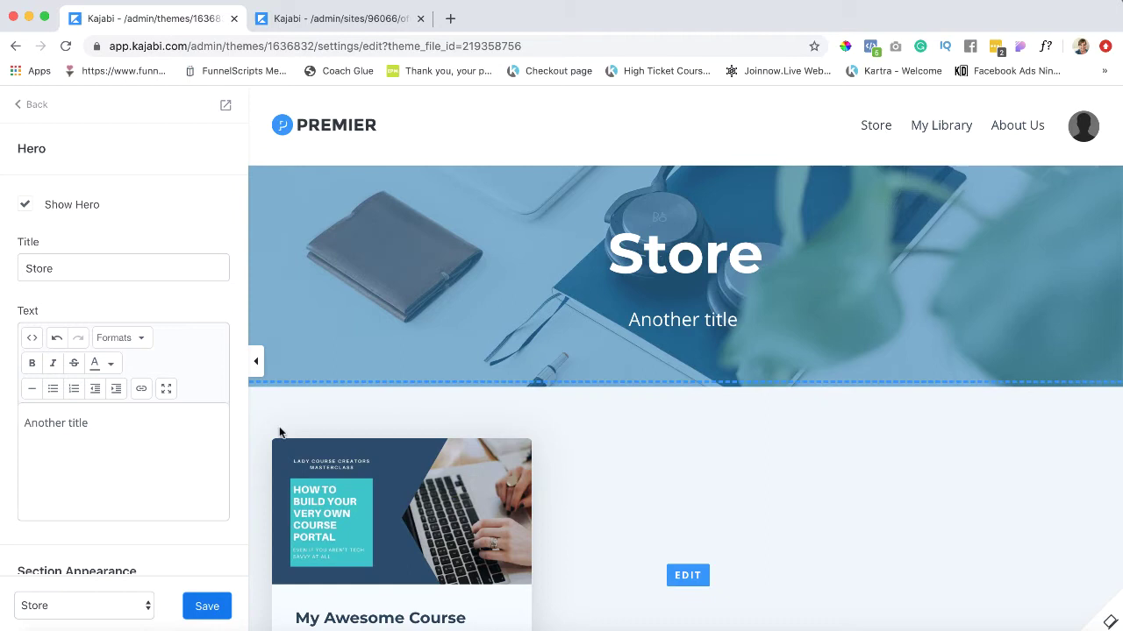
scroll(280, 432, down, 1)
scroll(308, 383, down, 1)
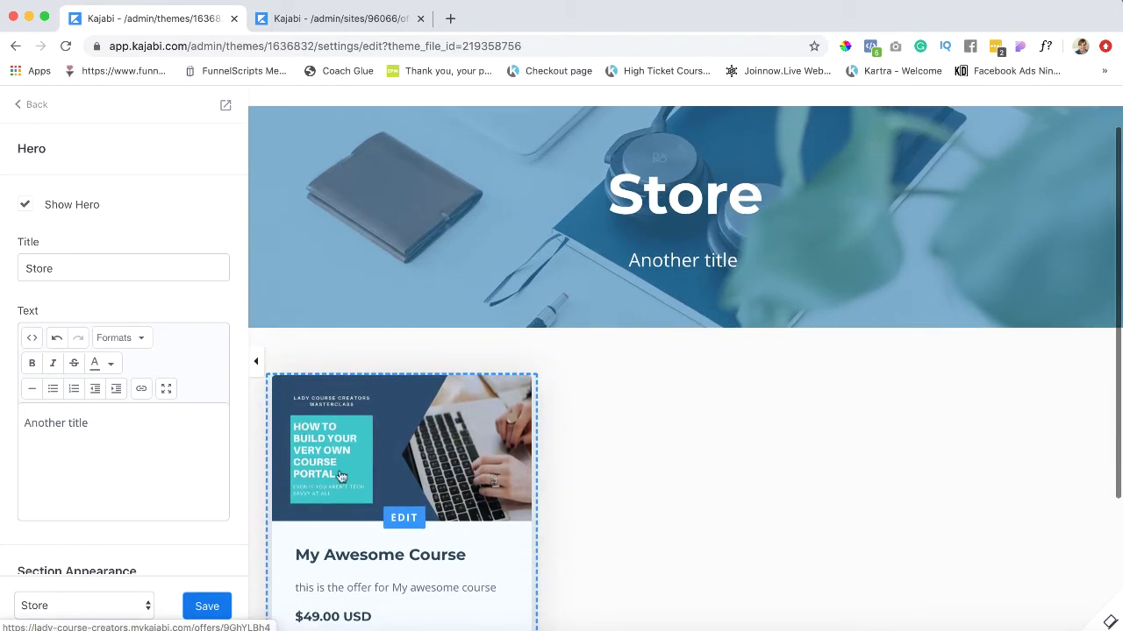
scroll(340, 477, down, 5)
scroll(340, 477, up, 8)
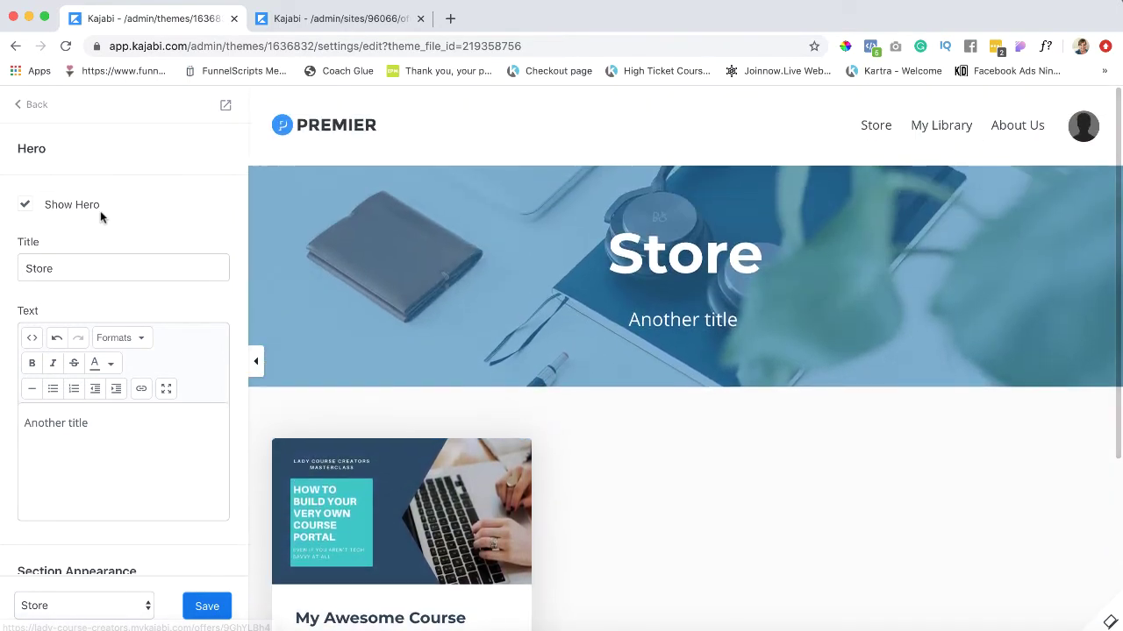
Return to the page sections and bring up the Store Builder settings.
click(32, 106)
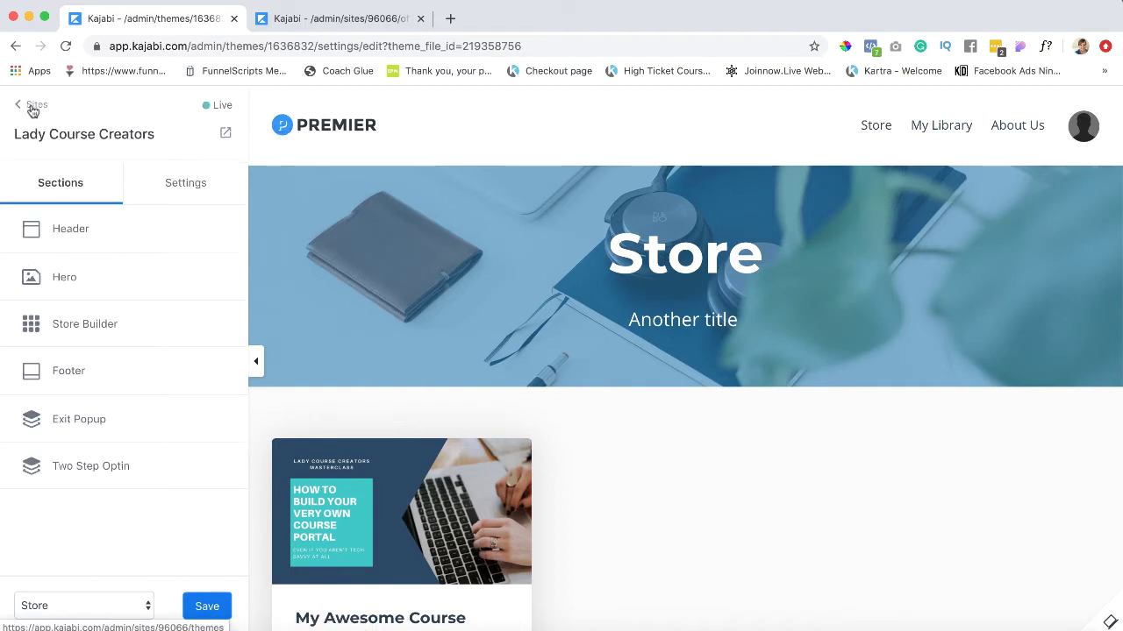
click(70, 324)
scroll(110, 300, down, 2)
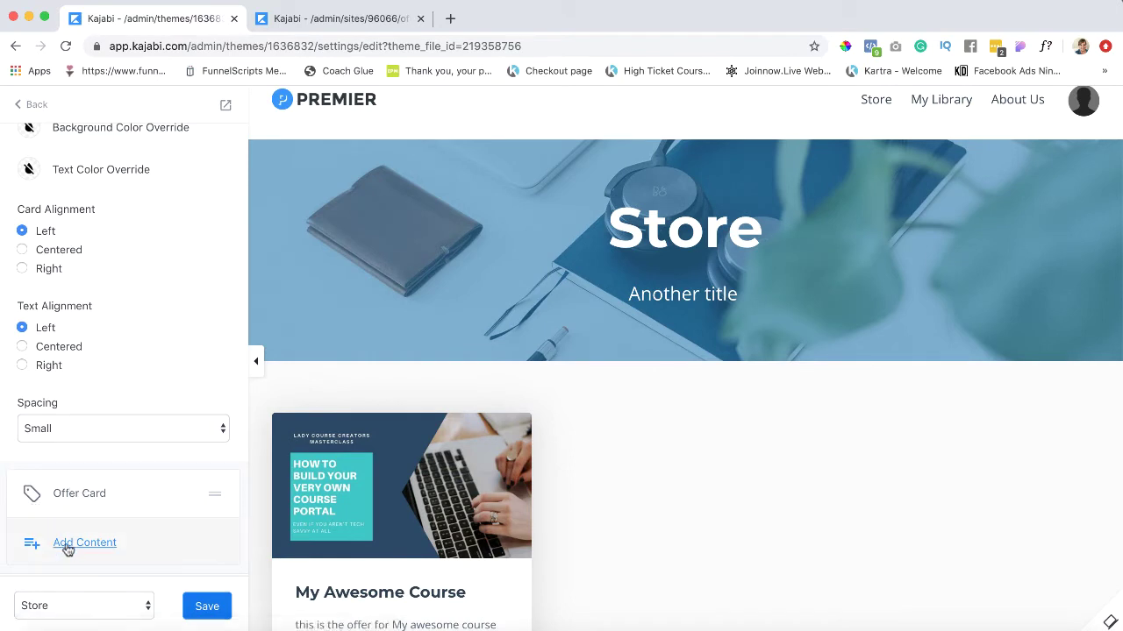
Clear My Awesome Course from the existing offer card, leaving a blank placeholder.
click(124, 501)
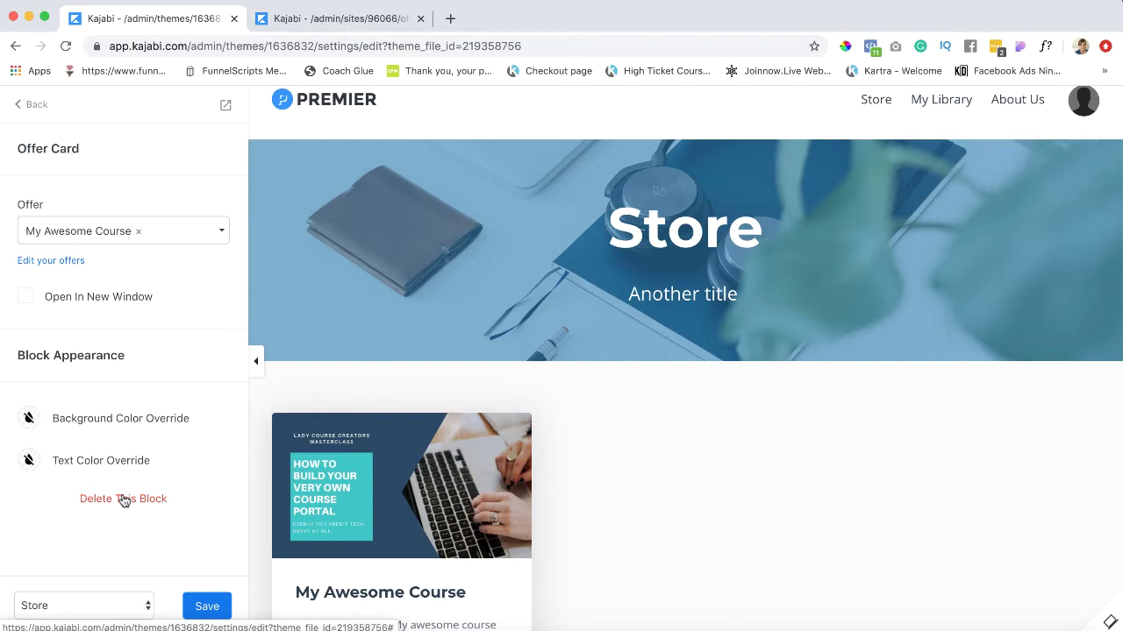
click(135, 234)
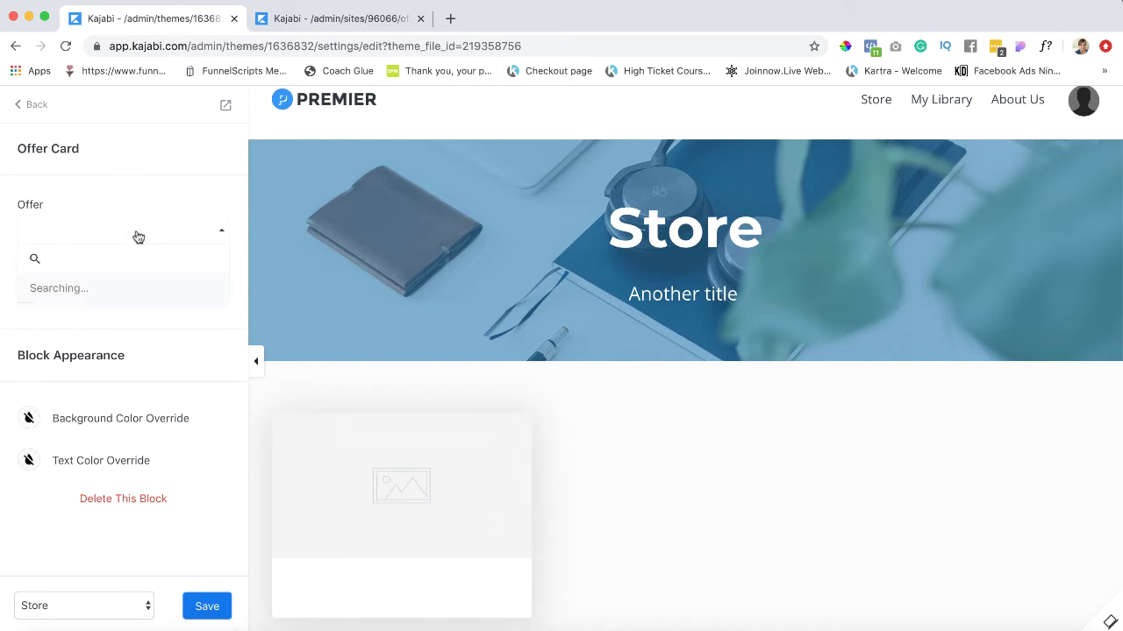
scroll(88, 299, down, 2)
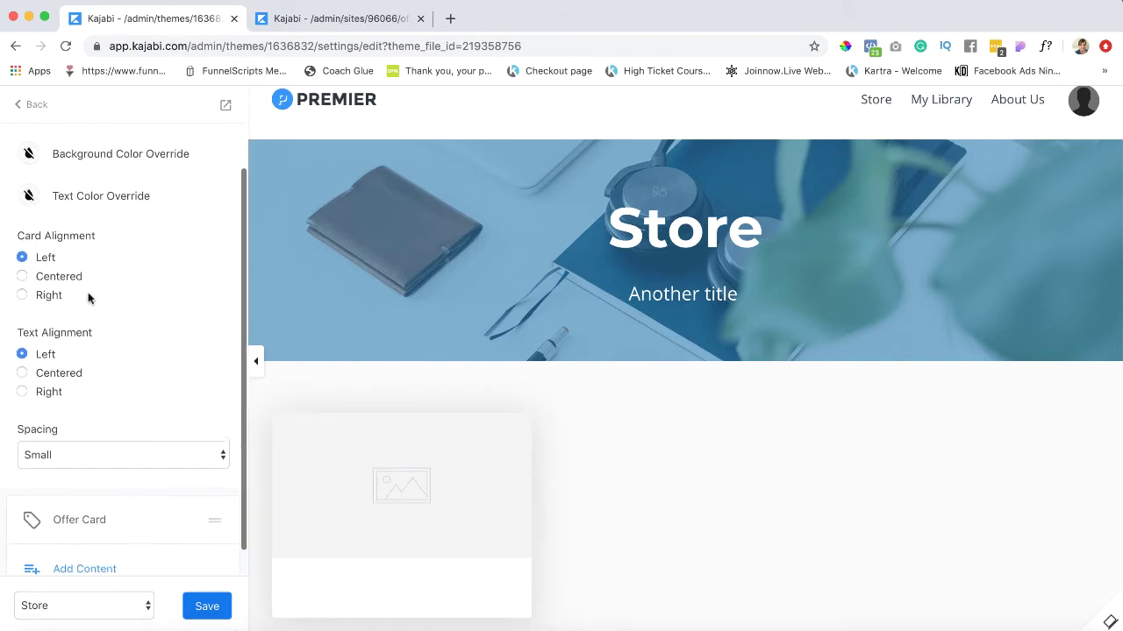
scroll(88, 298, up, 2)
scroll(88, 299, down, 2)
scroll(88, 298, down, 1)
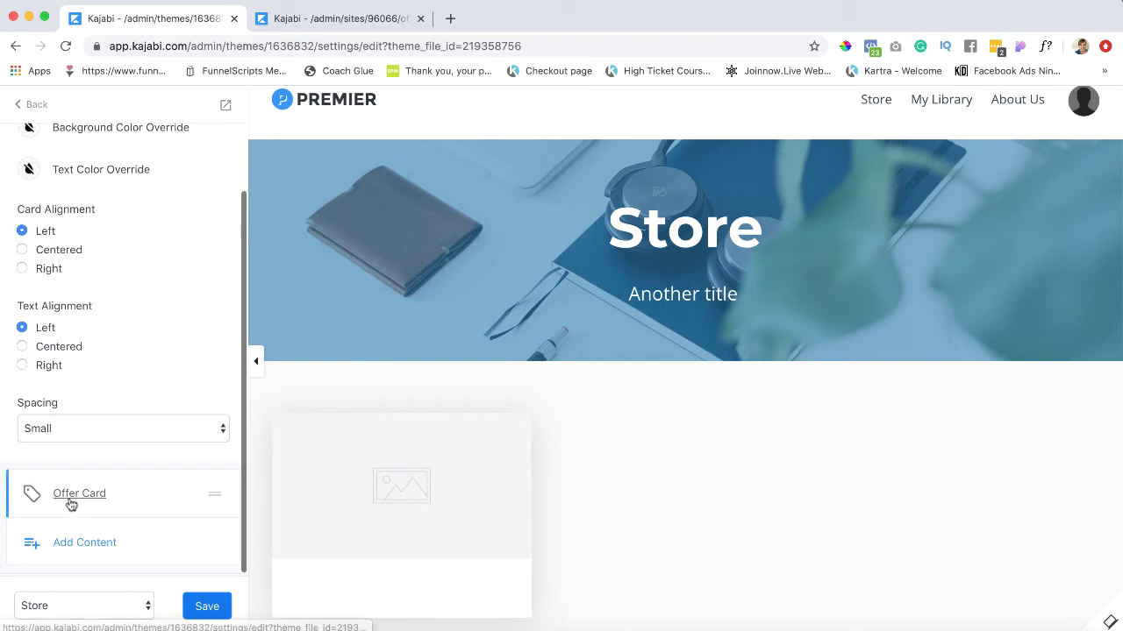
Add a second offer card to the store assigned to My Awesome Course.
click(78, 543)
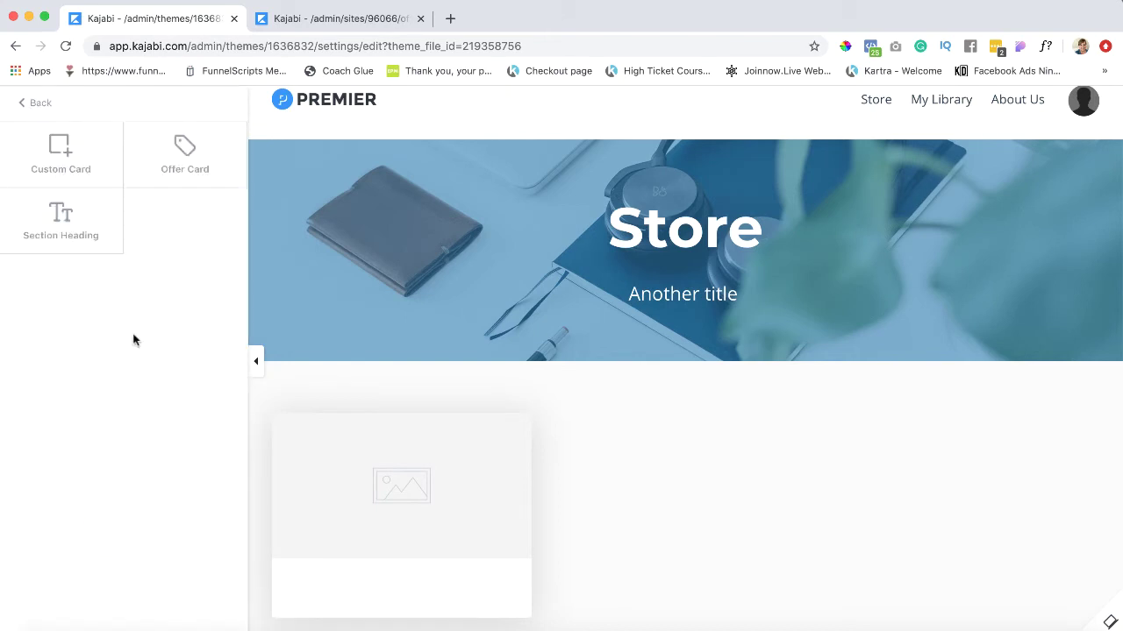
click(173, 166)
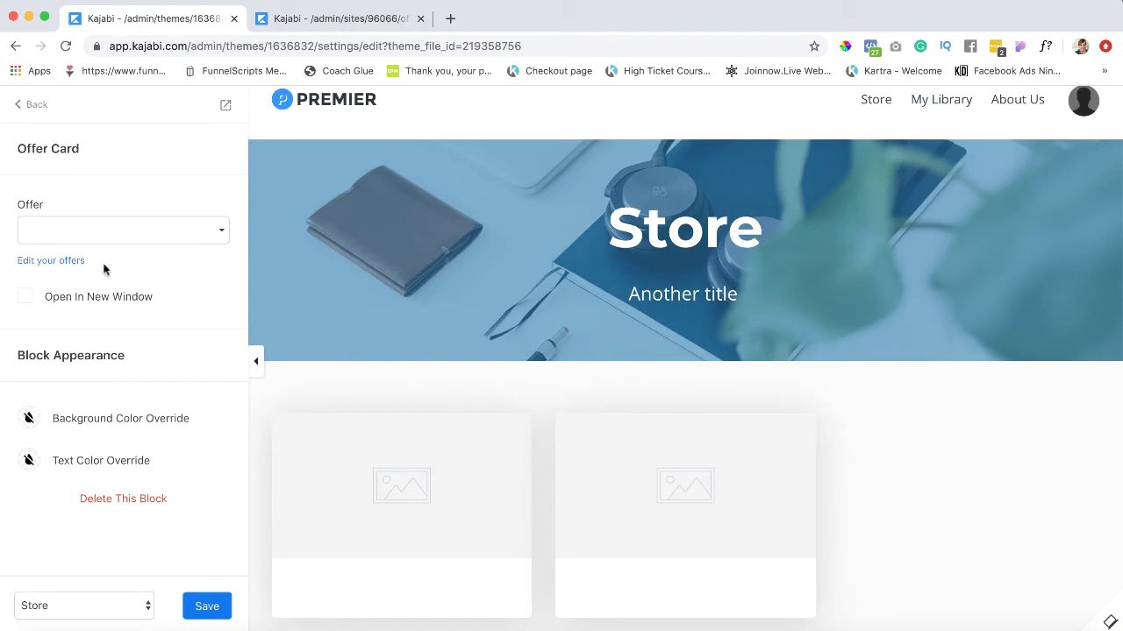
click(215, 235)
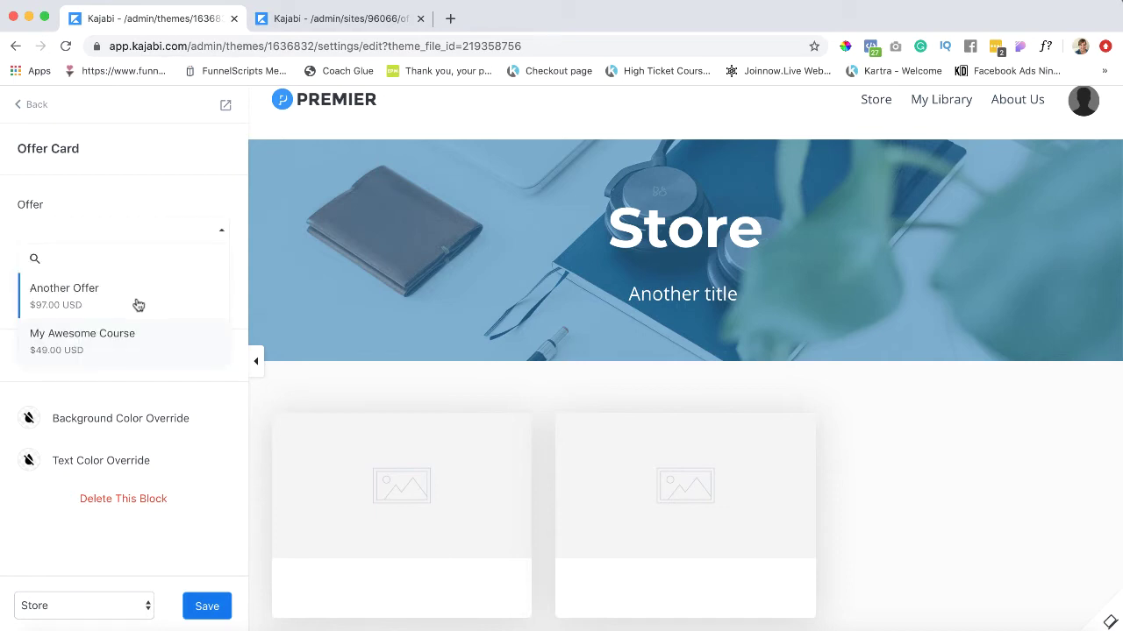
click(83, 345)
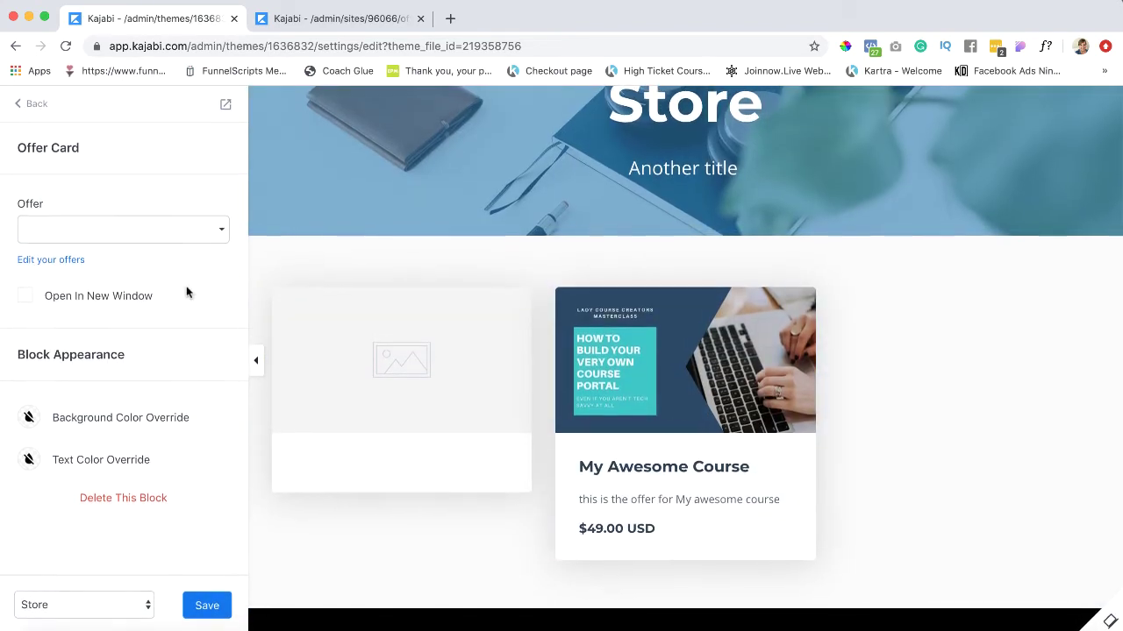
Assign Another Offer ($97.00 USD) to the empty offer card.
click(219, 233)
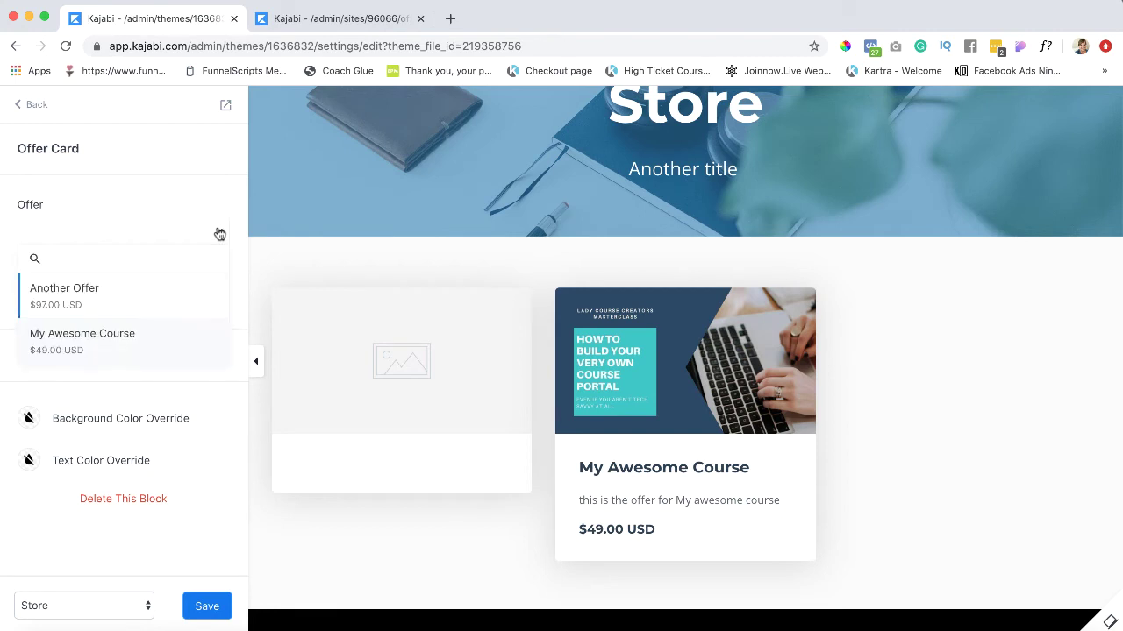
click(138, 302)
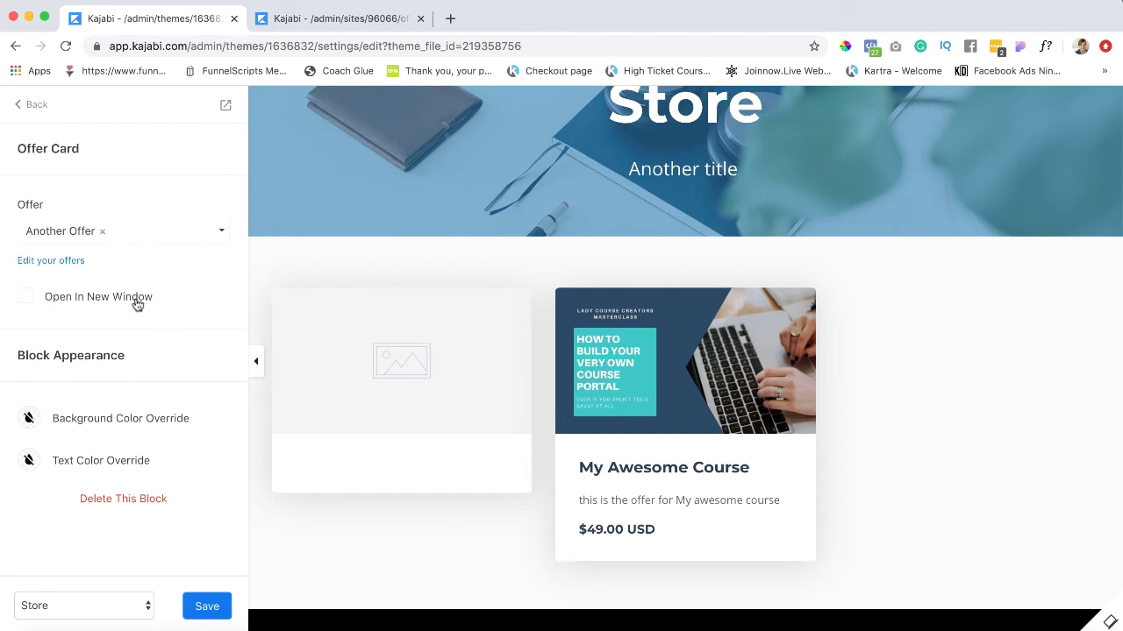
scroll(283, 543, down, 1)
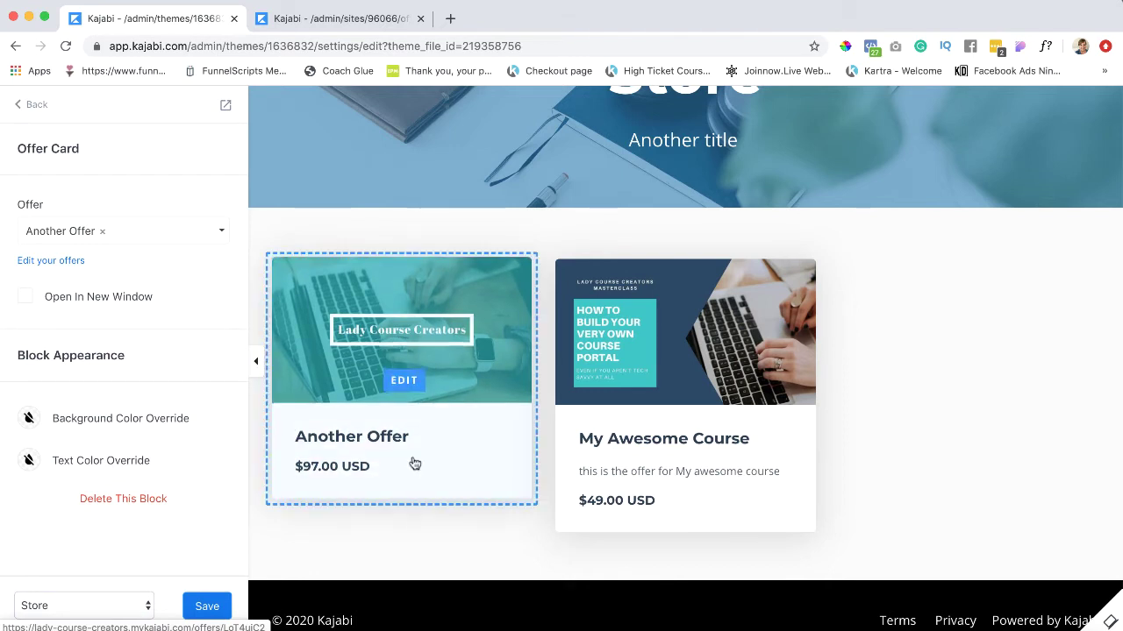
Try a dark navy background with teal text on the Another Offer card.
click(29, 421)
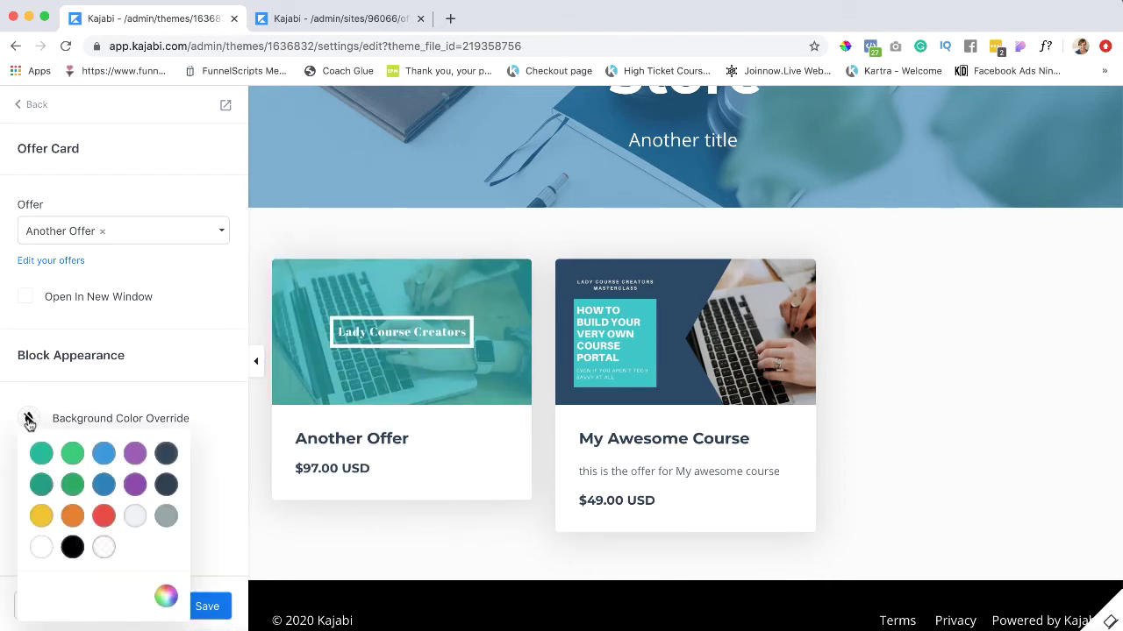
click(163, 486)
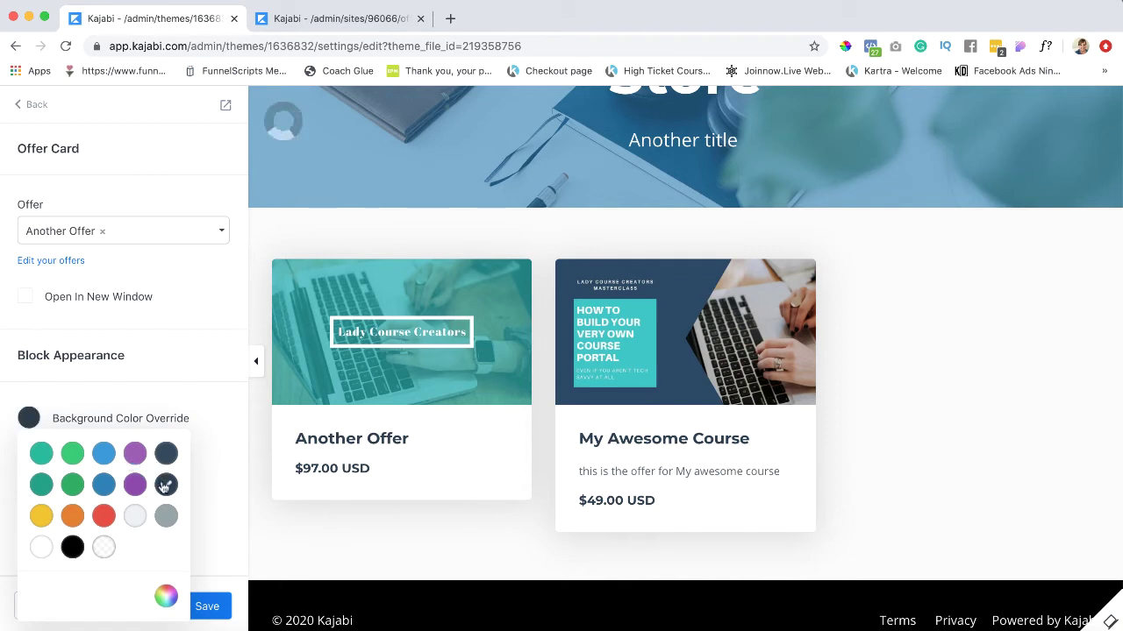
click(220, 394)
click(29, 463)
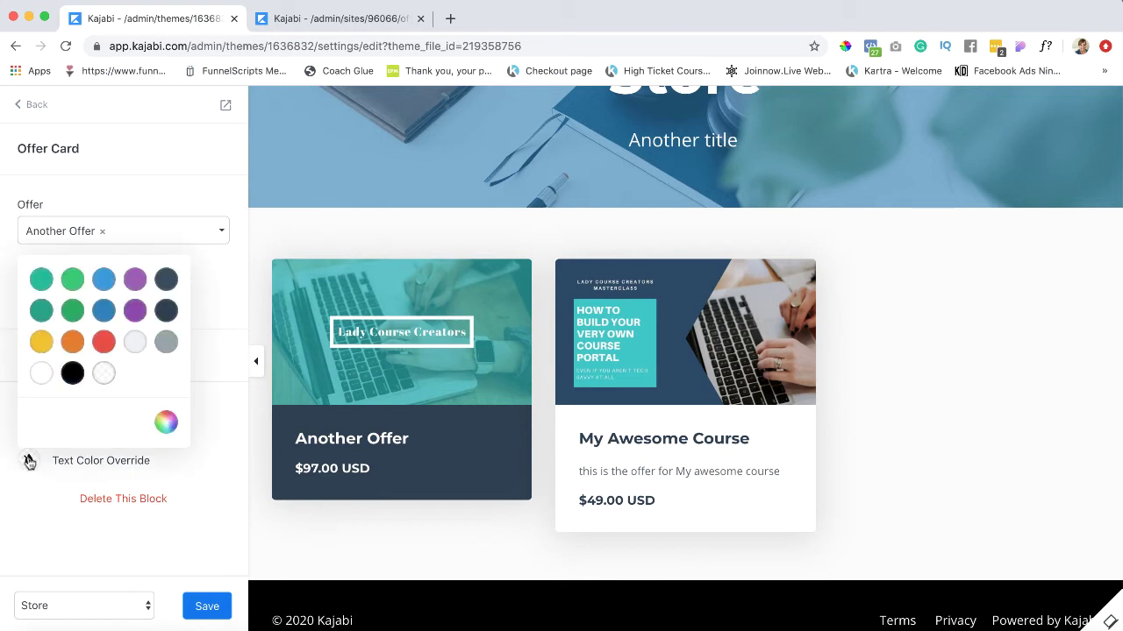
click(41, 279)
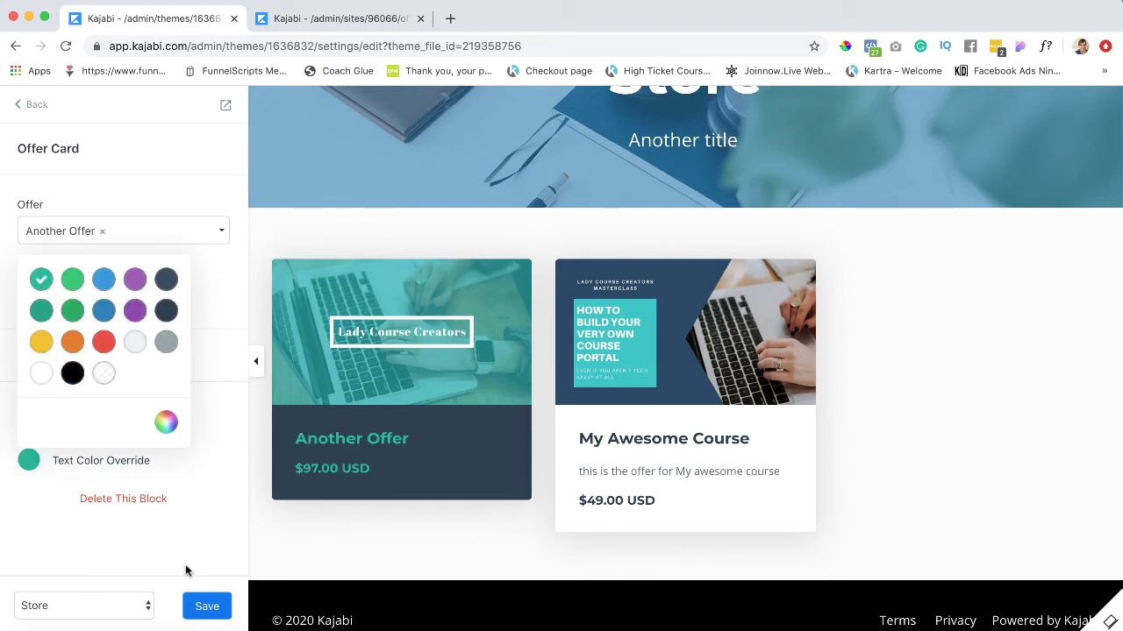
click(206, 523)
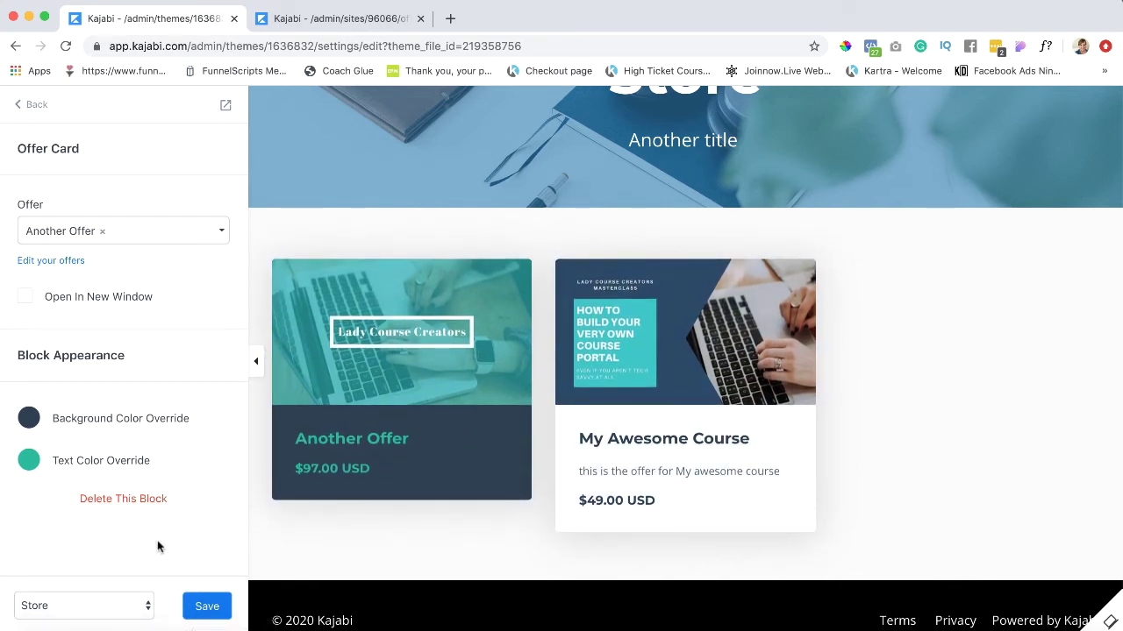
Switch the card to dark navy text on a white background and save the page.
click(28, 466)
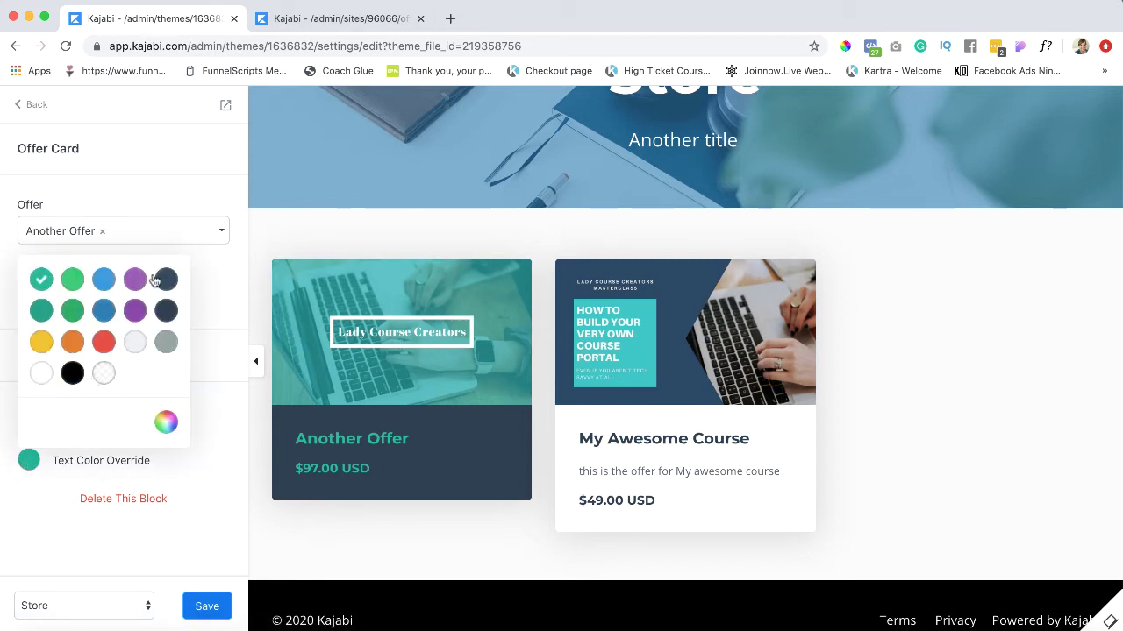
click(166, 278)
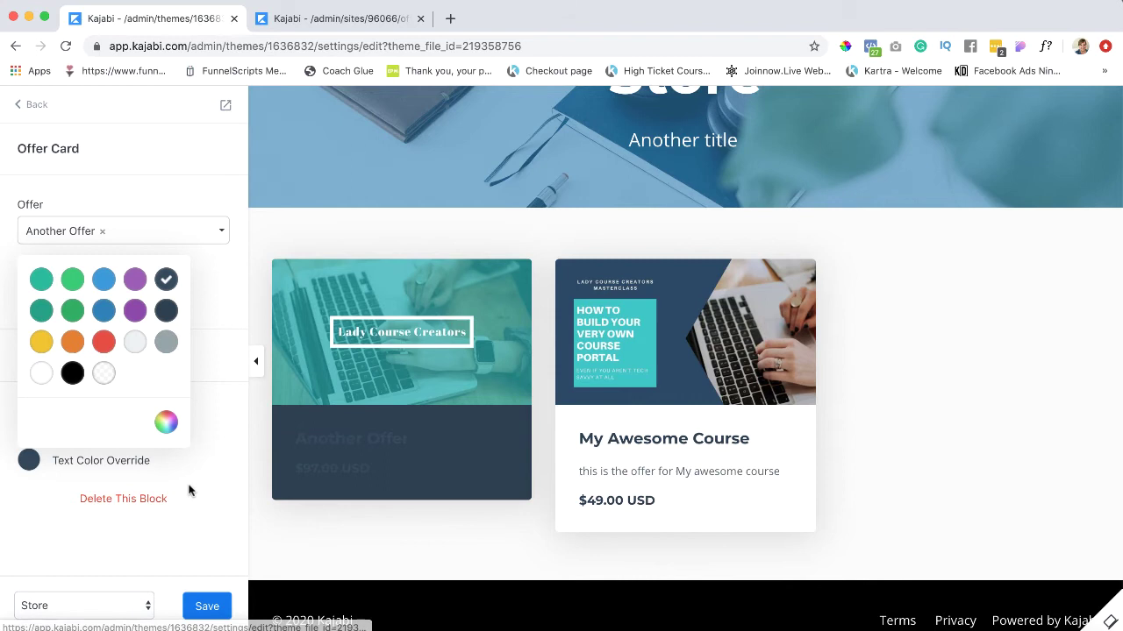
click(96, 535)
click(29, 419)
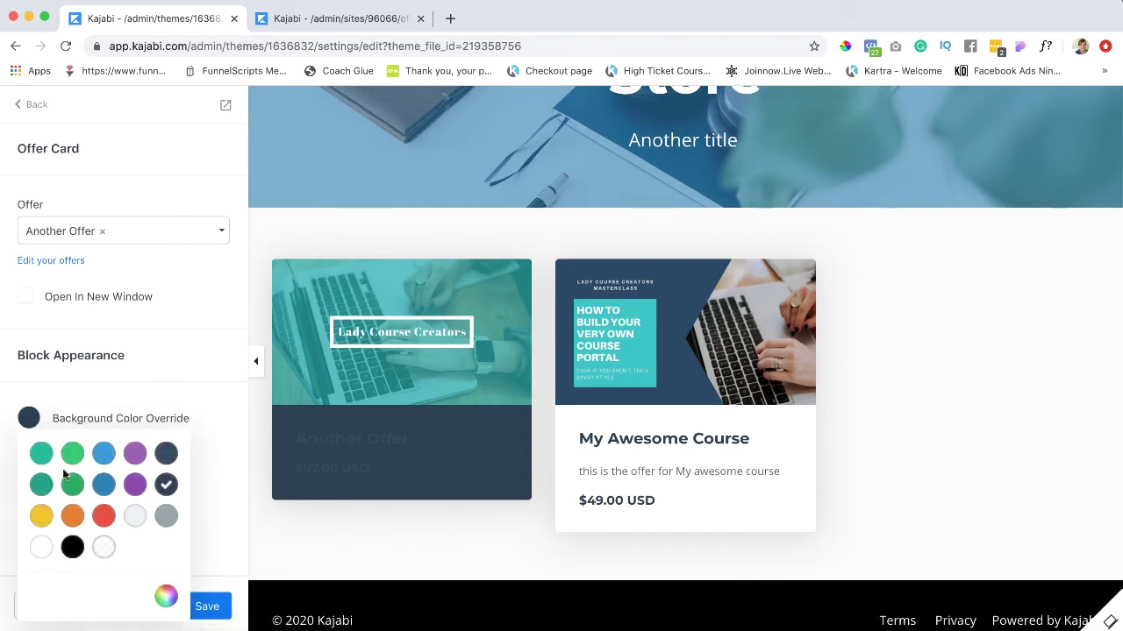
click(41, 548)
click(241, 484)
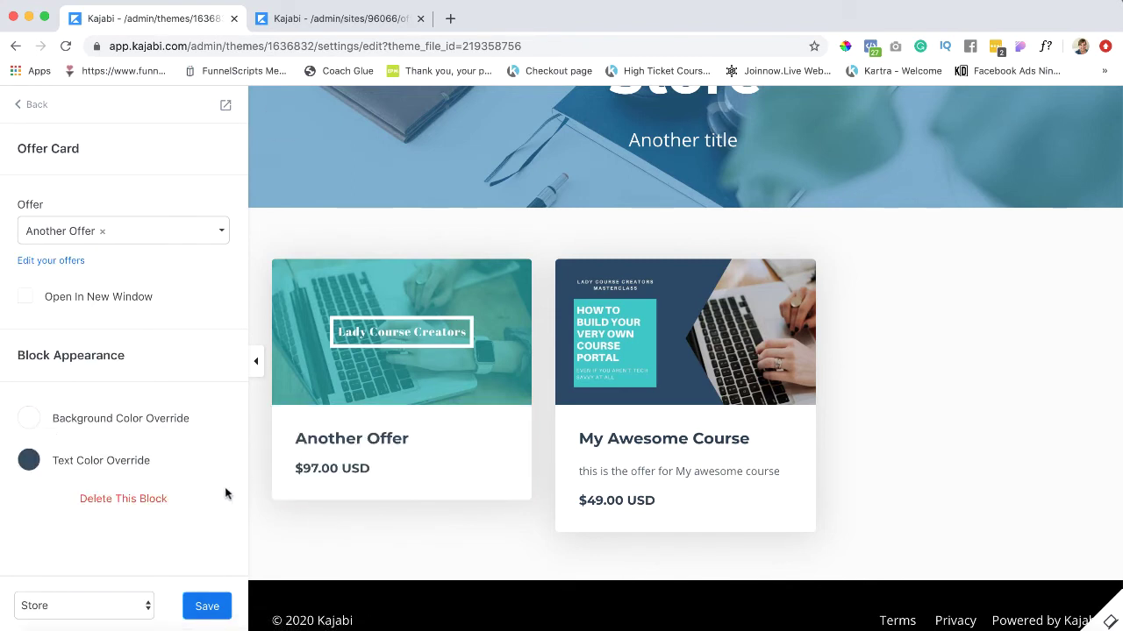
click(206, 605)
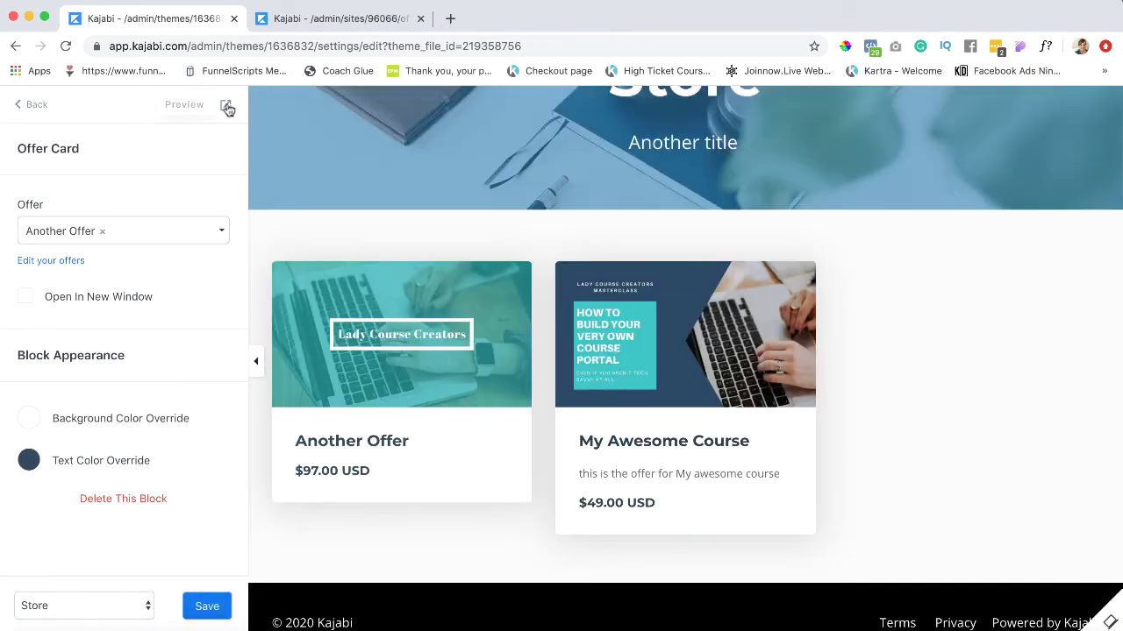
Open the live store preview in a new tab and look over the hero and offer cards.
click(226, 106)
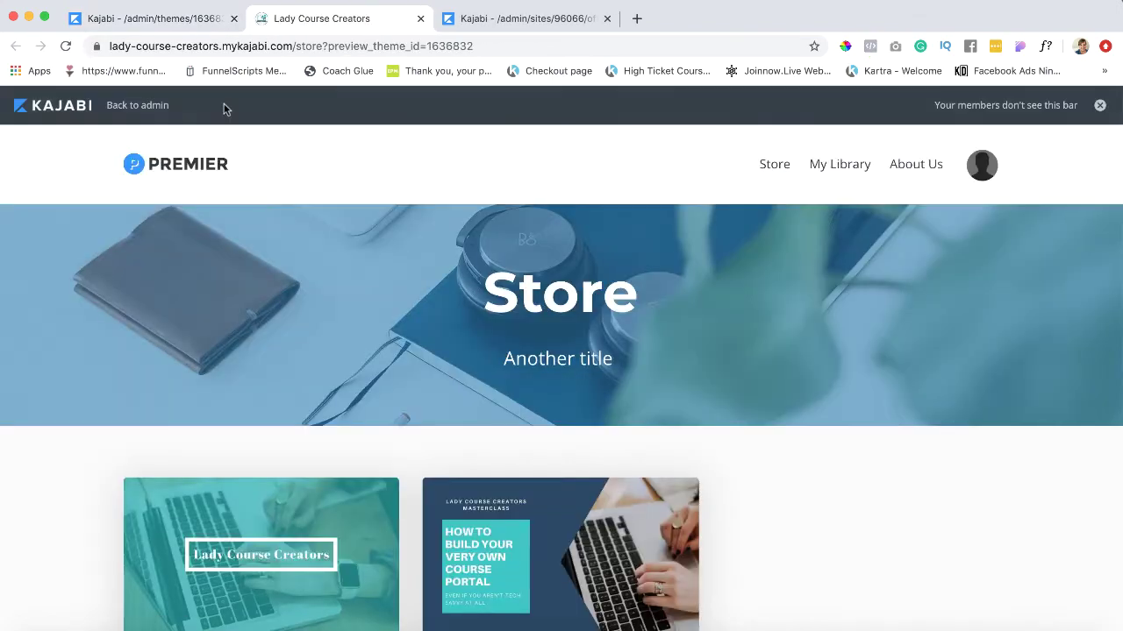
scroll(238, 300, down, 5)
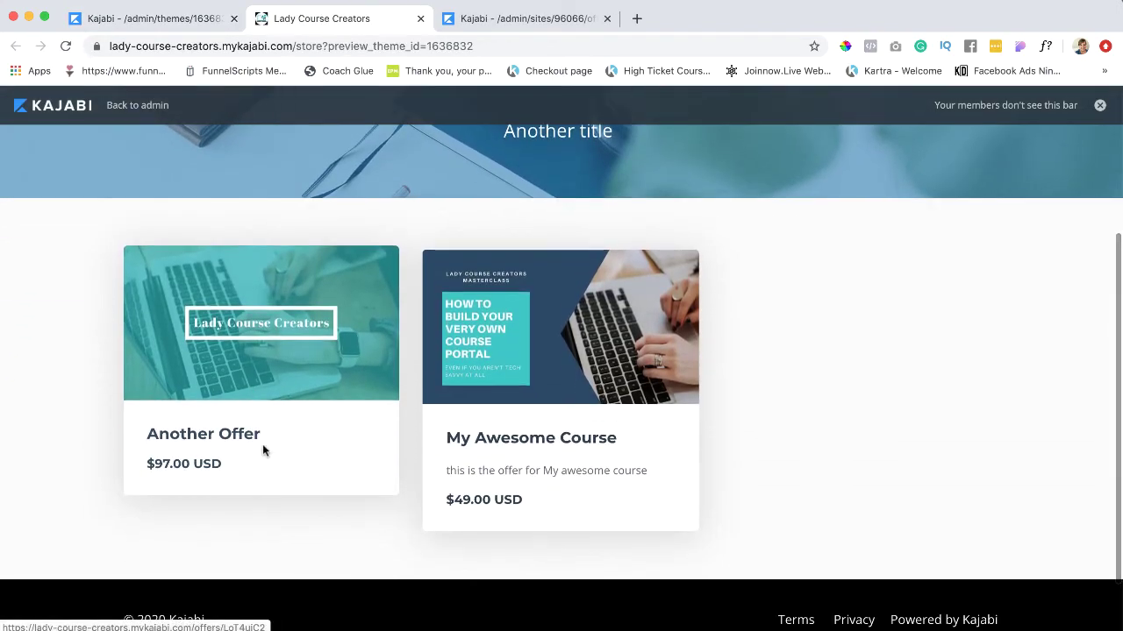
scroll(417, 260, up, 5)
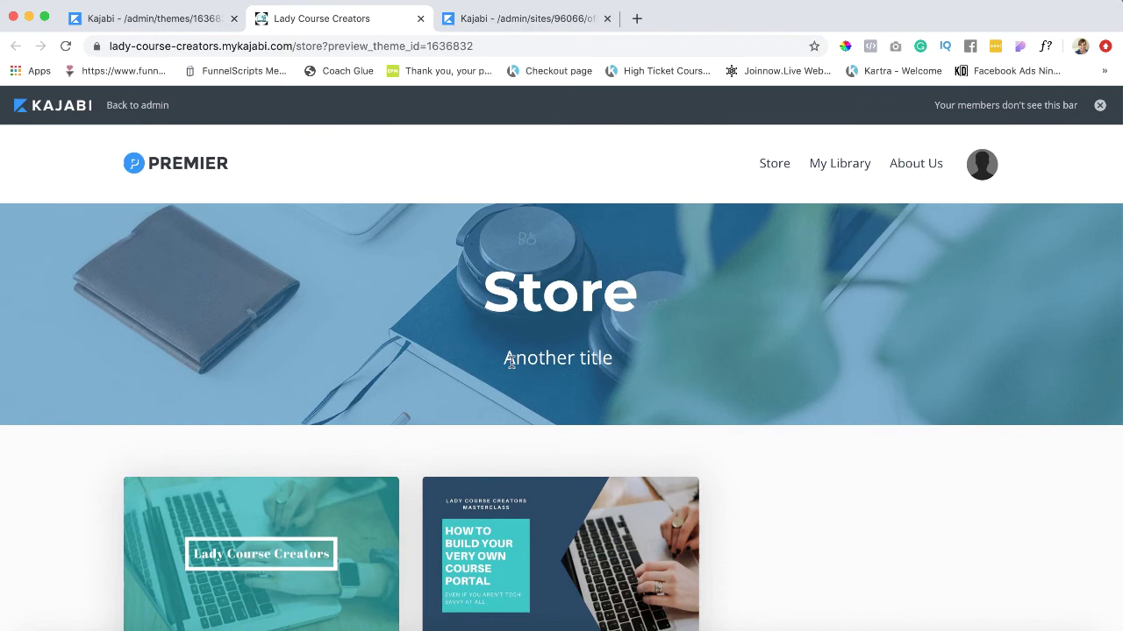
scroll(513, 368, down, 4)
scroll(575, 122, up, 1)
scroll(579, 191, down, 4)
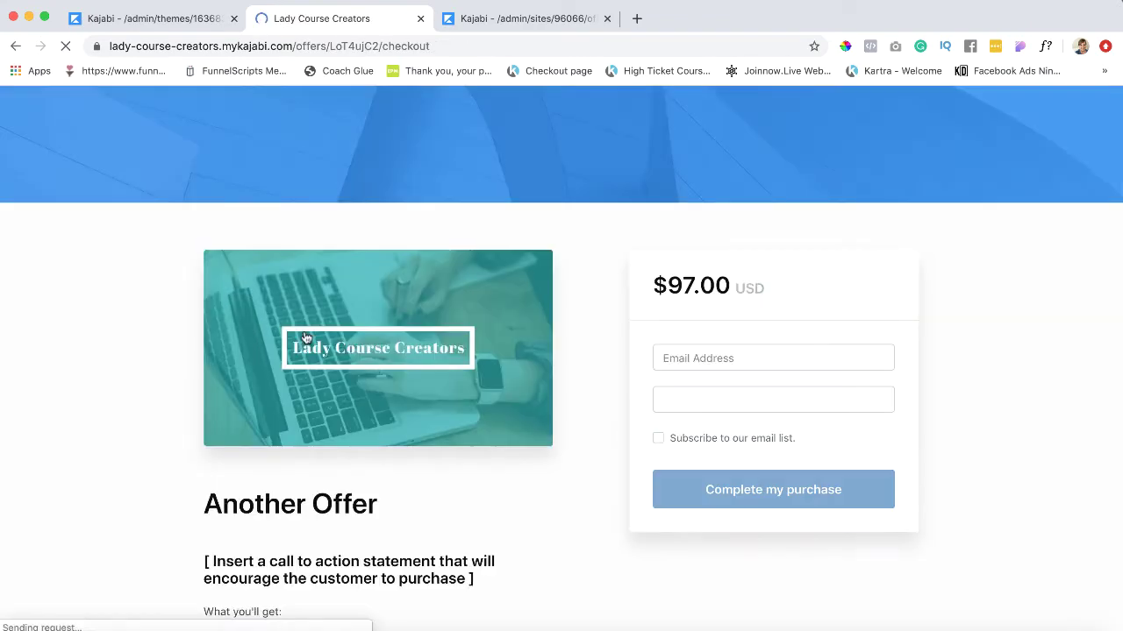
scroll(281, 492, down, 3)
scroll(260, 512, down, 1)
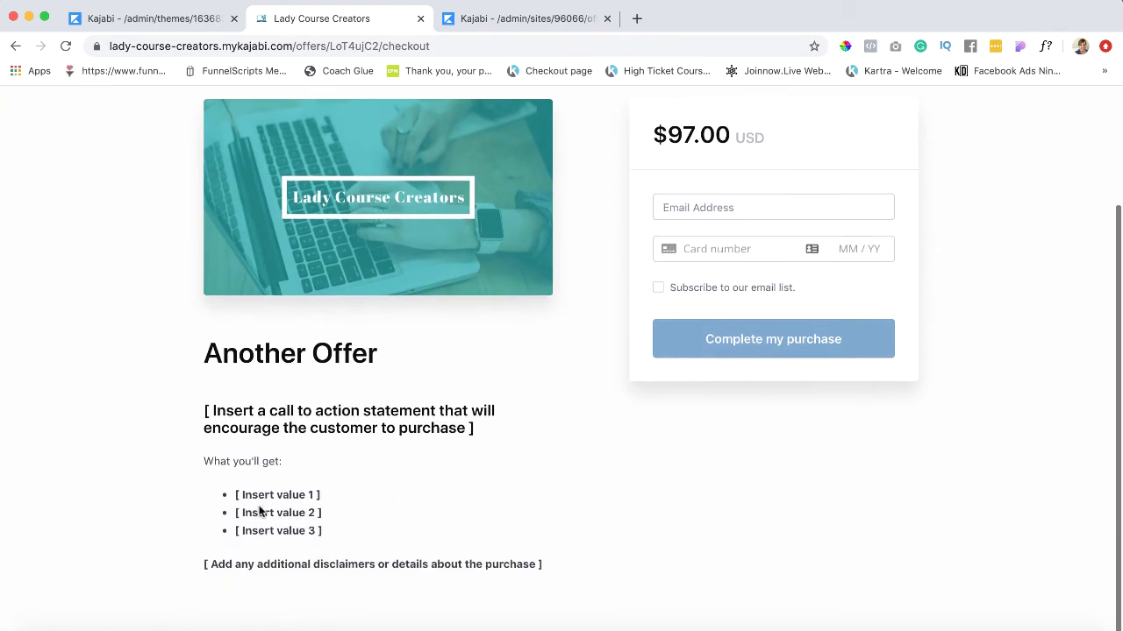
scroll(258, 508, up, 3)
scroll(271, 486, down, 1)
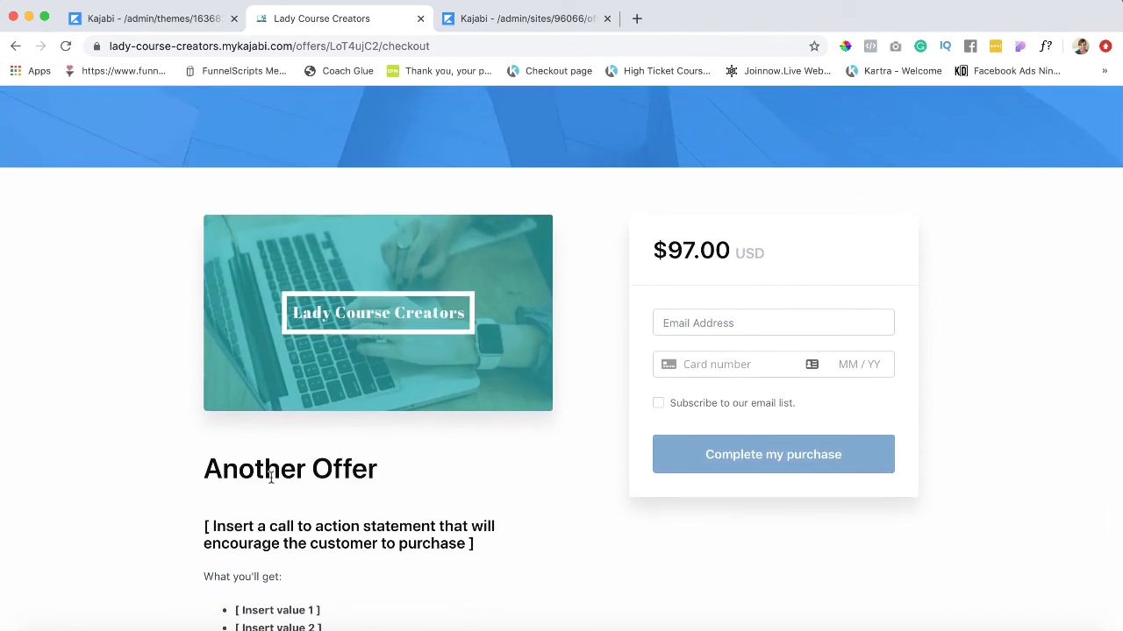
scroll(271, 478, down, 1)
scroll(269, 458, up, 2)
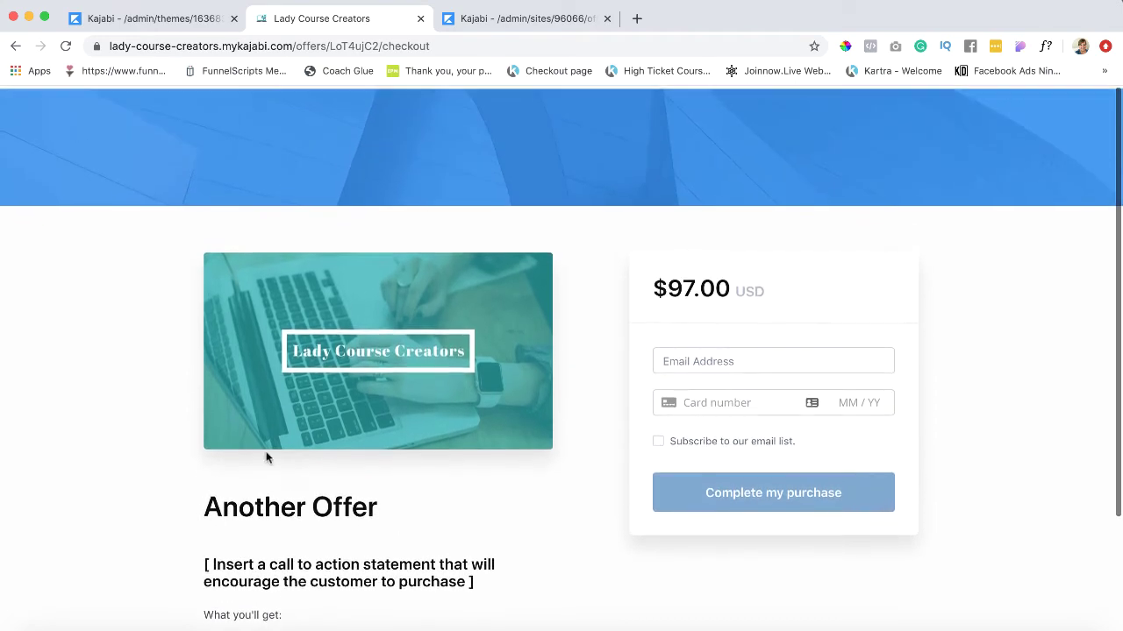
Back out of the checkout, view the My Awesome Course checkout, then return to the preview.
click(15, 45)
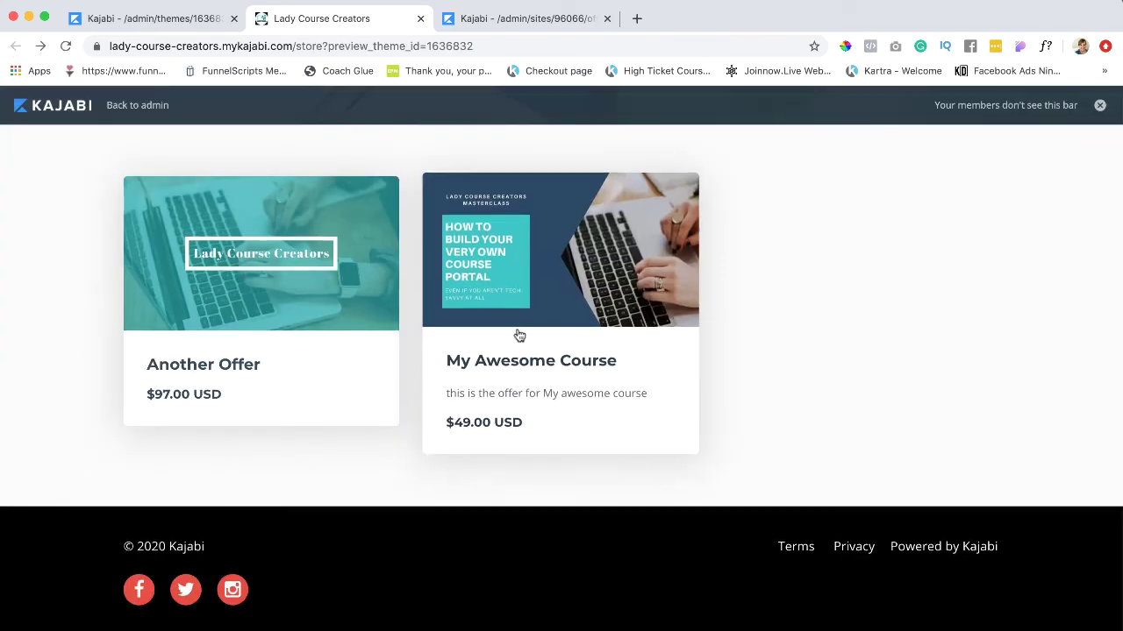
click(517, 335)
scroll(488, 387, down, 2)
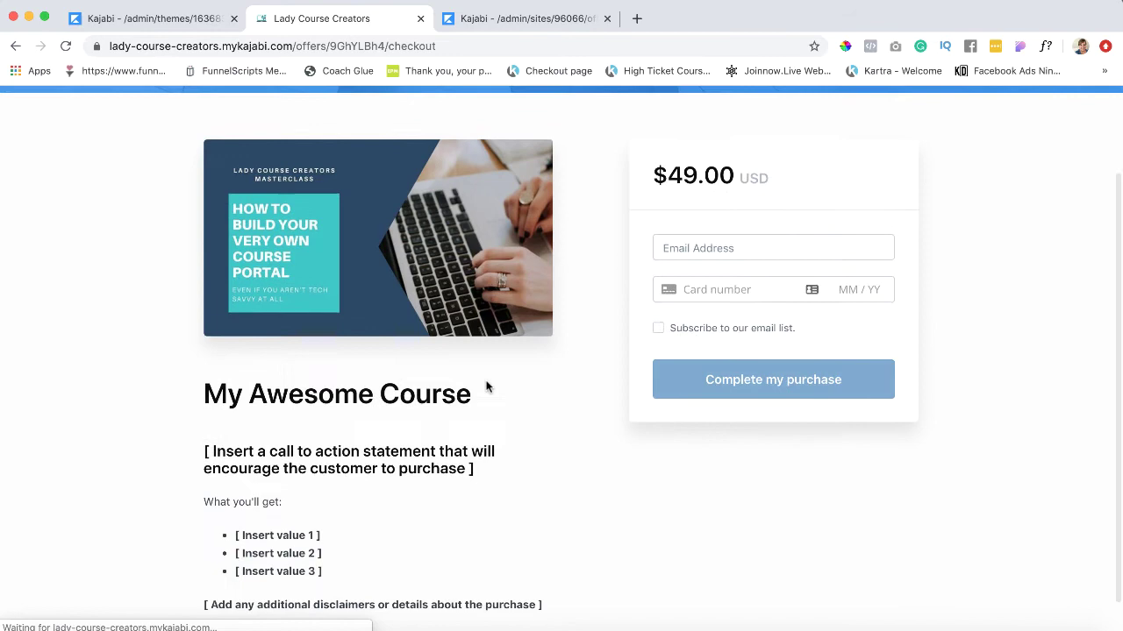
click(14, 45)
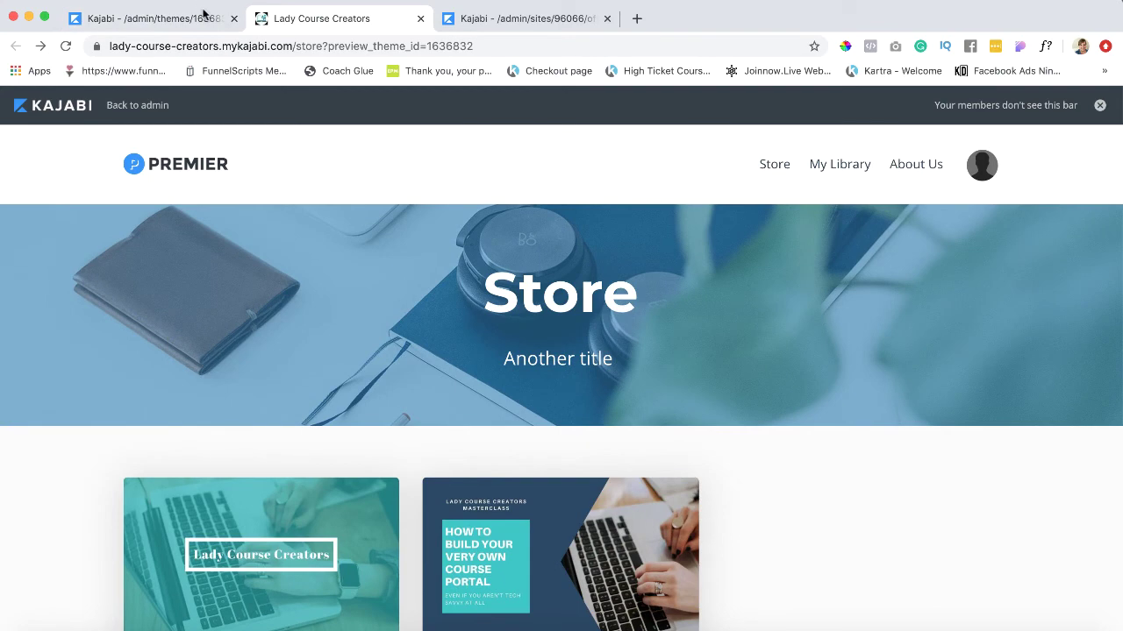
click(197, 17)
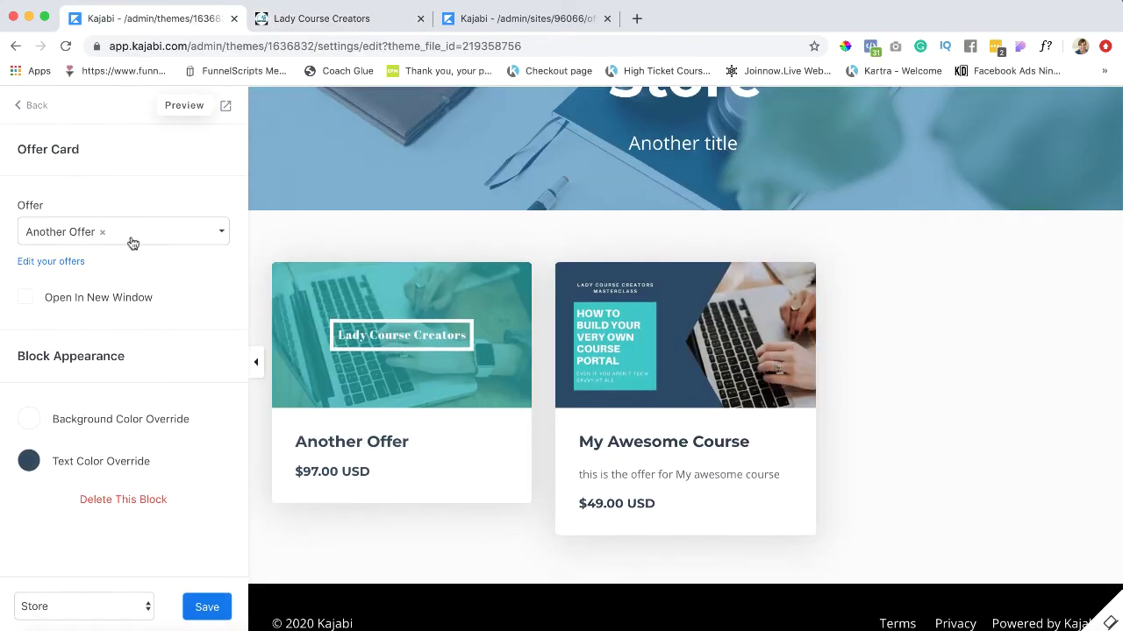
drag(204, 453, 187, 517)
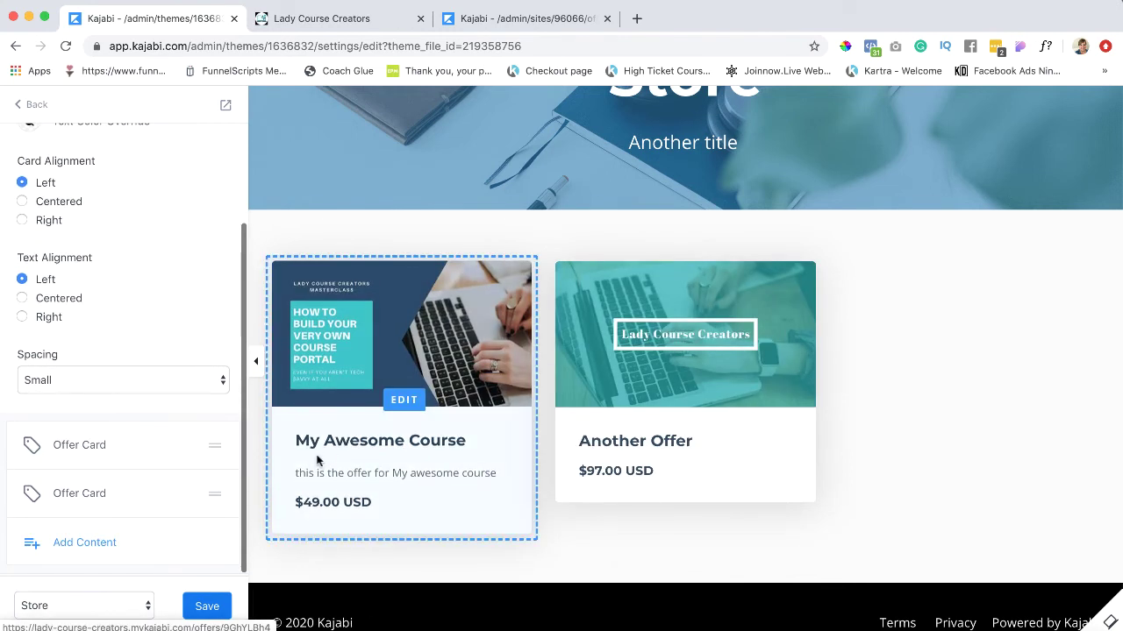
scroll(203, 458, down, 1)
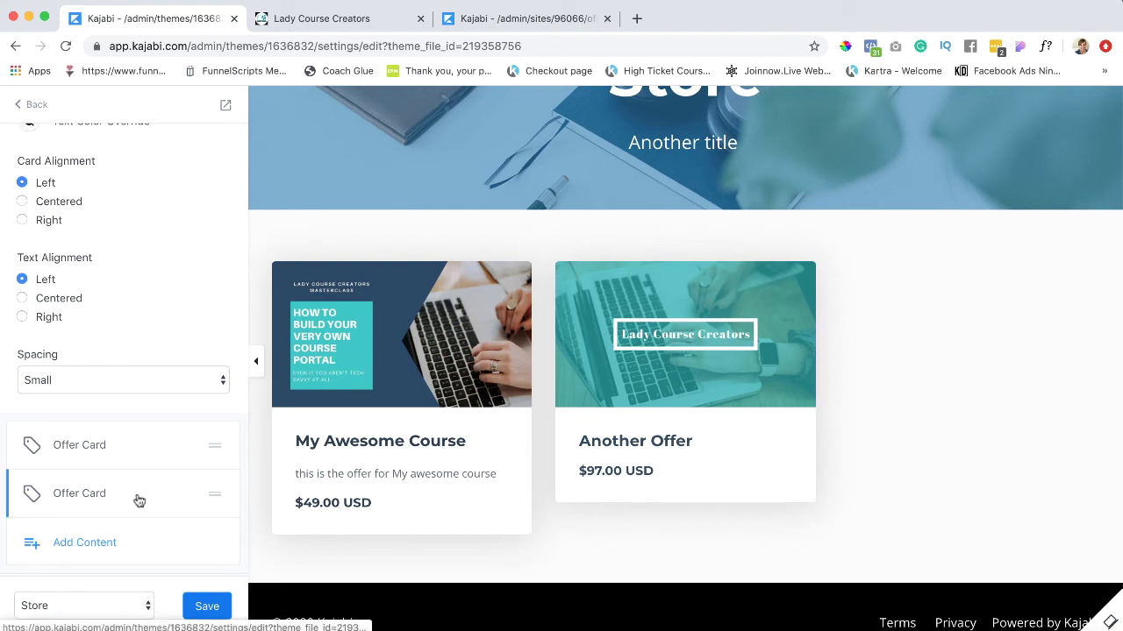
scroll(139, 496, up, 3)
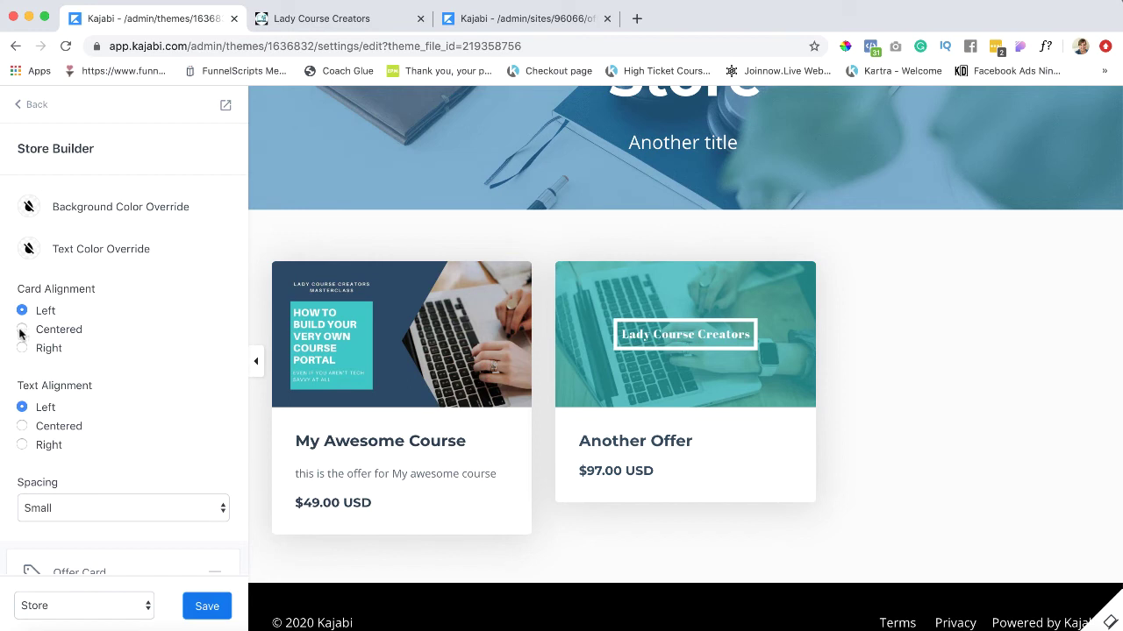
Set Card Alignment to Centered and, after trying Right, leave Text Alignment on Centered.
click(21, 330)
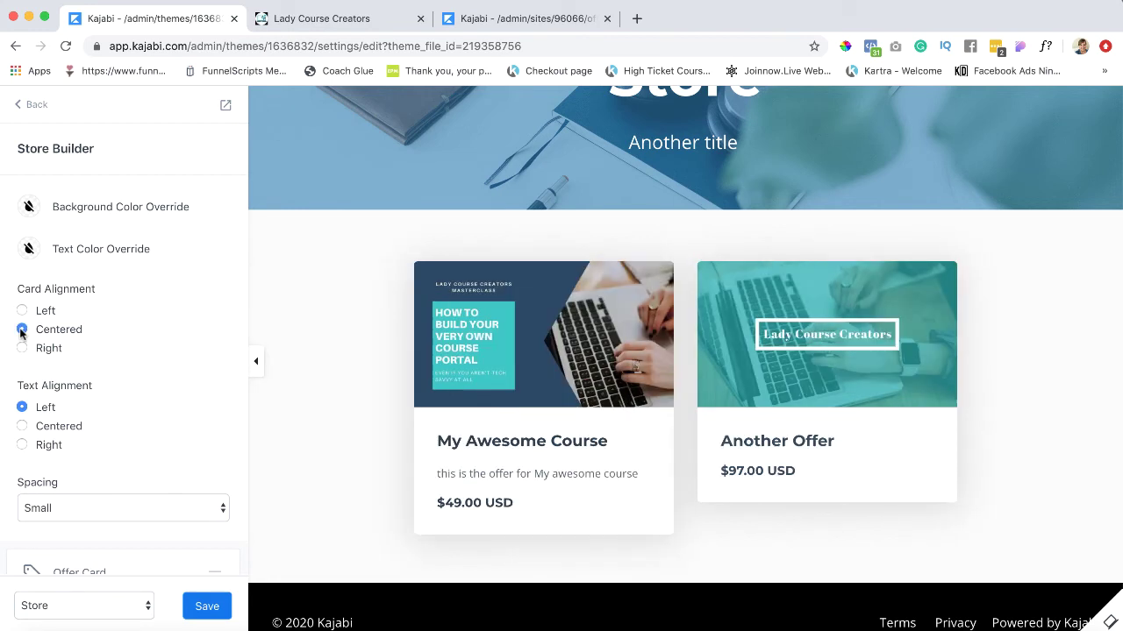
click(21, 427)
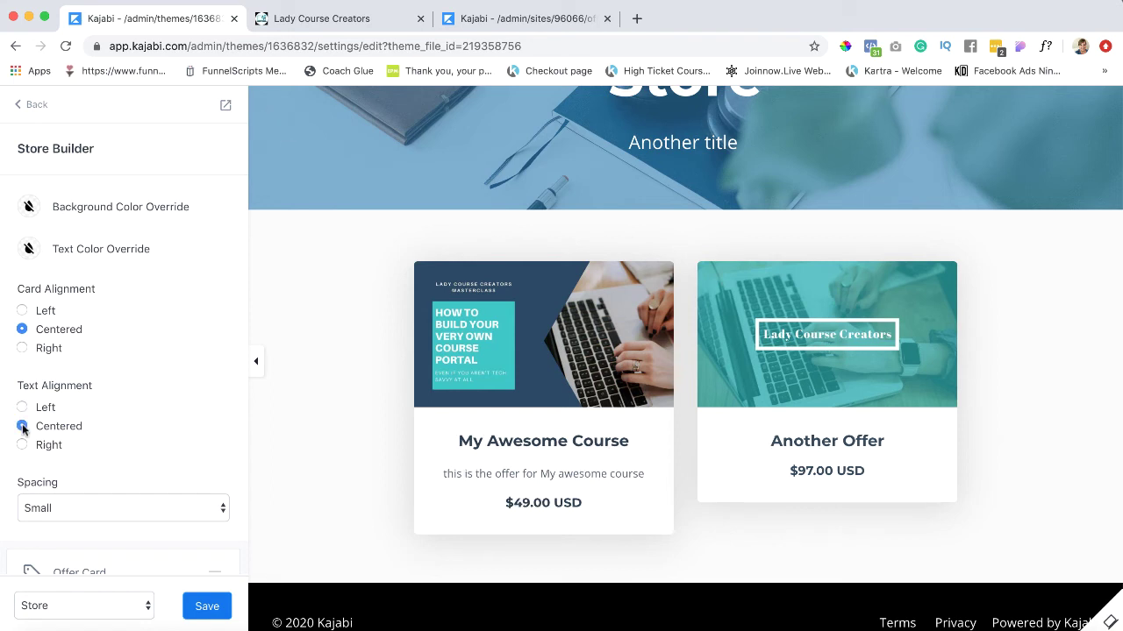
click(22, 445)
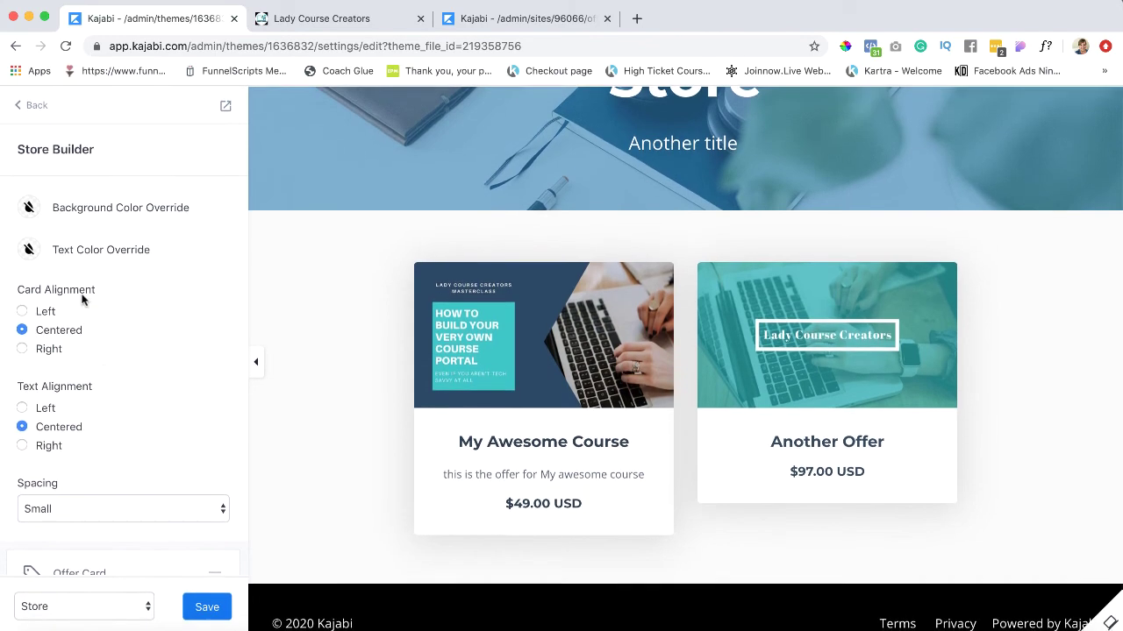
click(100, 198)
click(224, 228)
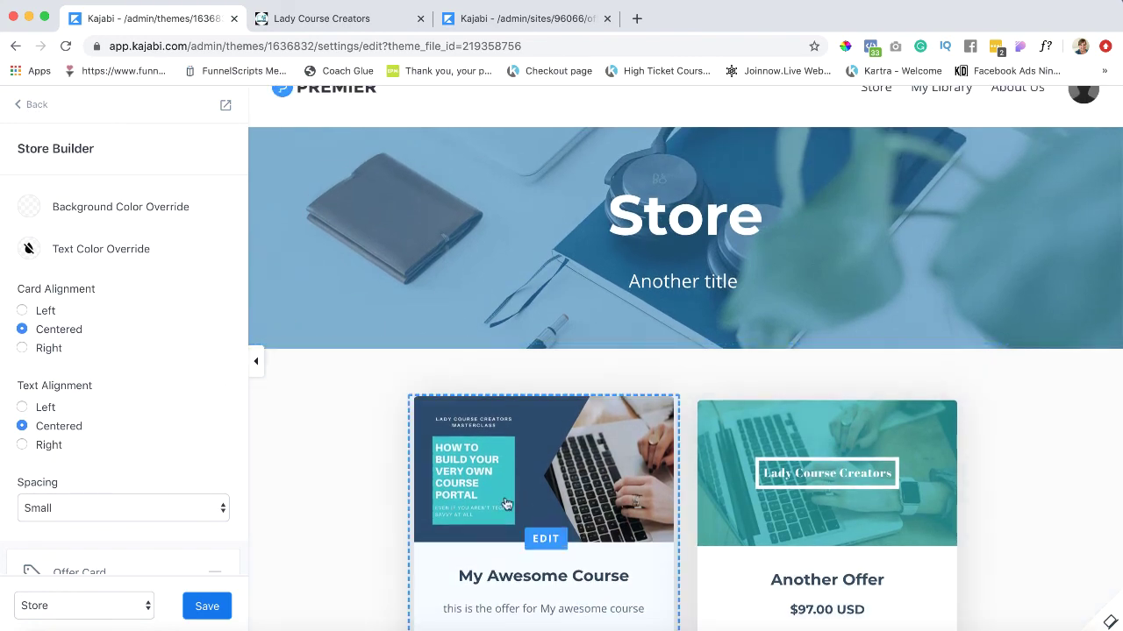
scroll(474, 562, down, 1)
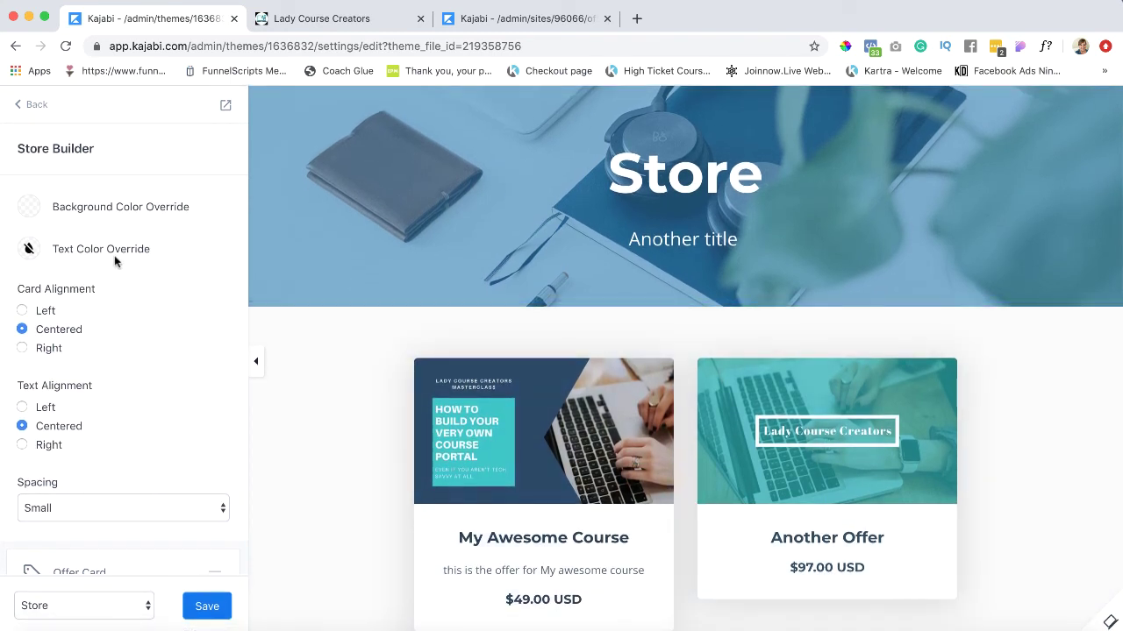
click(30, 208)
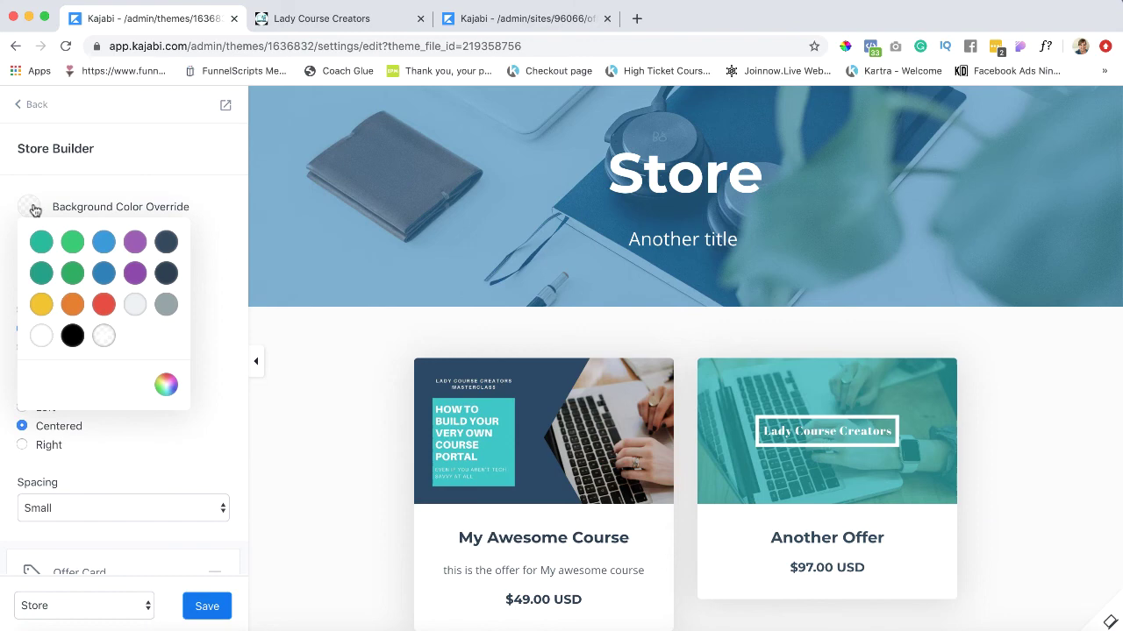
click(135, 273)
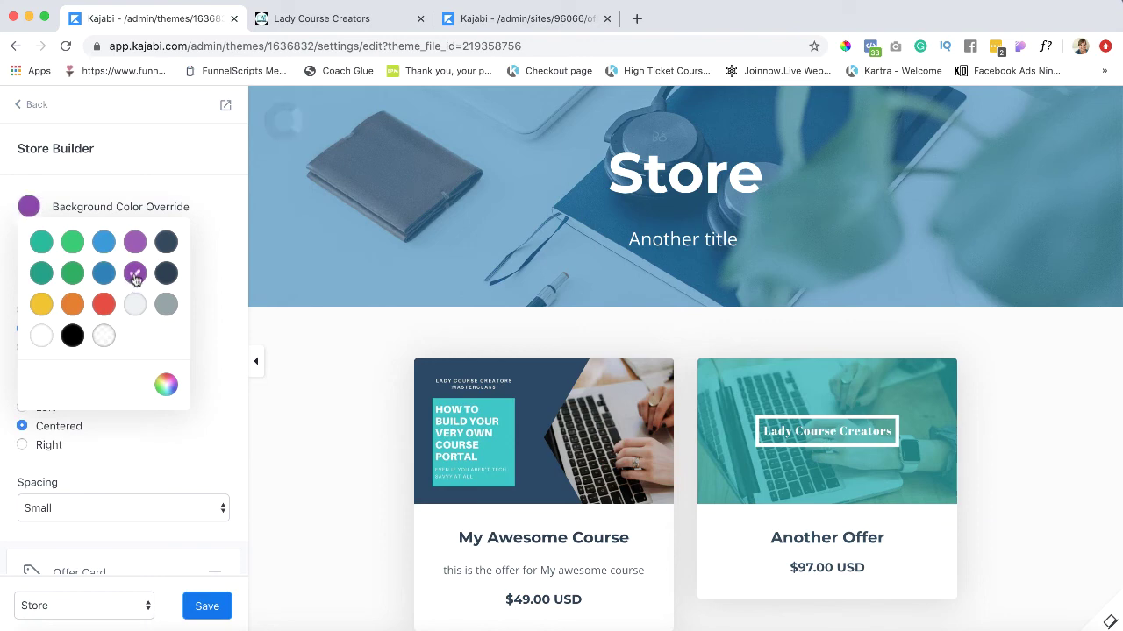
click(103, 337)
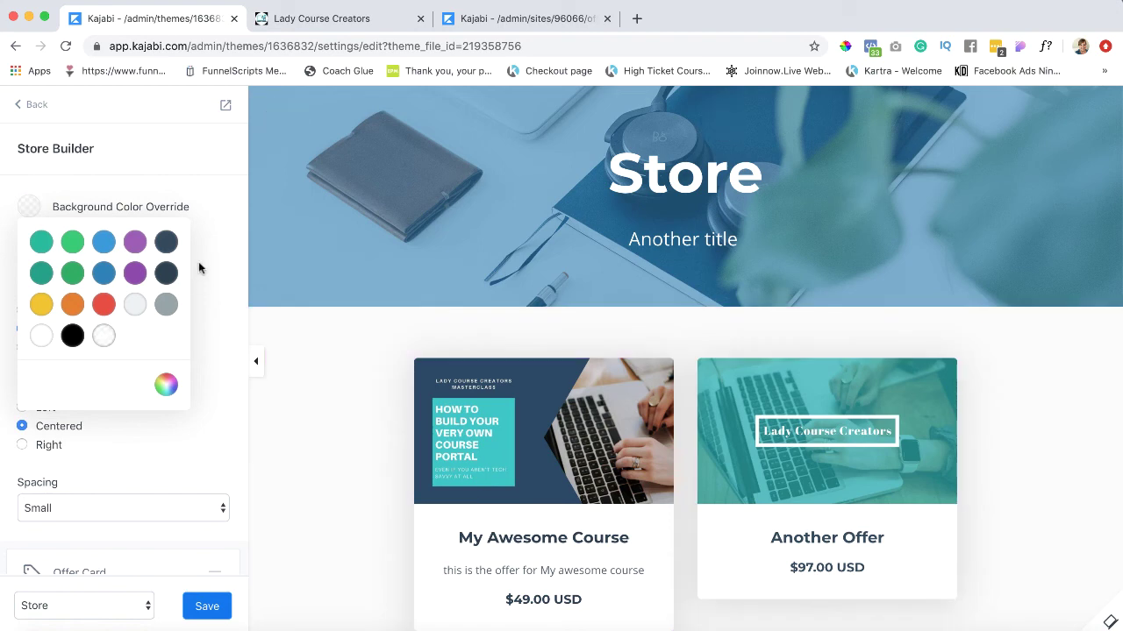
click(215, 207)
scroll(132, 292, down, 3)
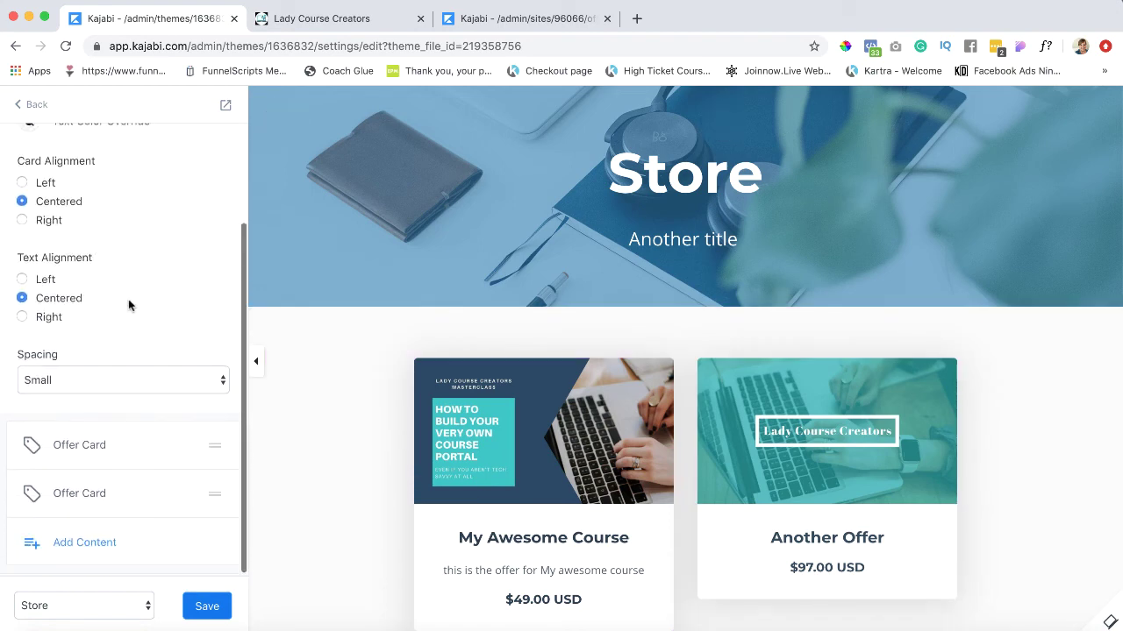
Left-align the offer card text, trying Large spacing before returning it to Small.
click(137, 386)
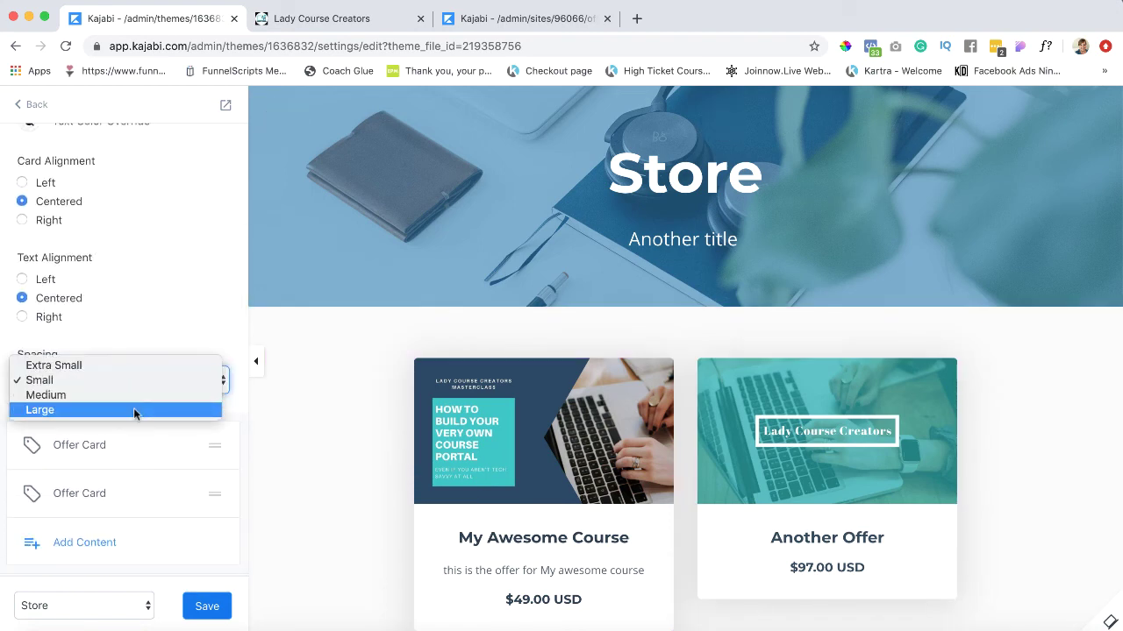
click(134, 411)
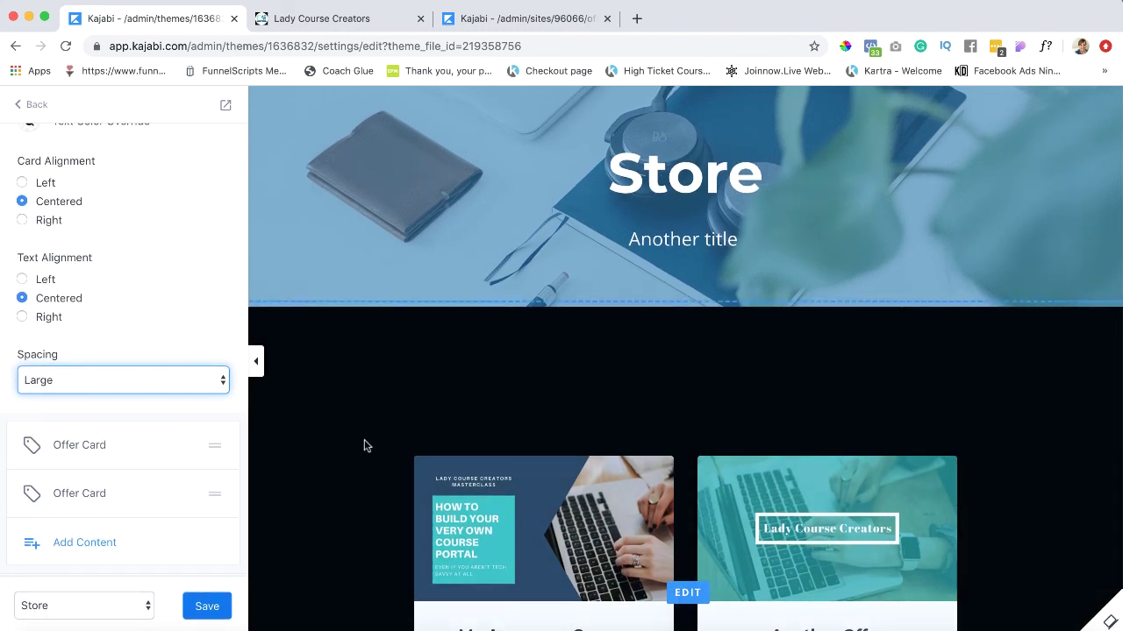
scroll(367, 446, down, 3)
scroll(366, 444, up, 4)
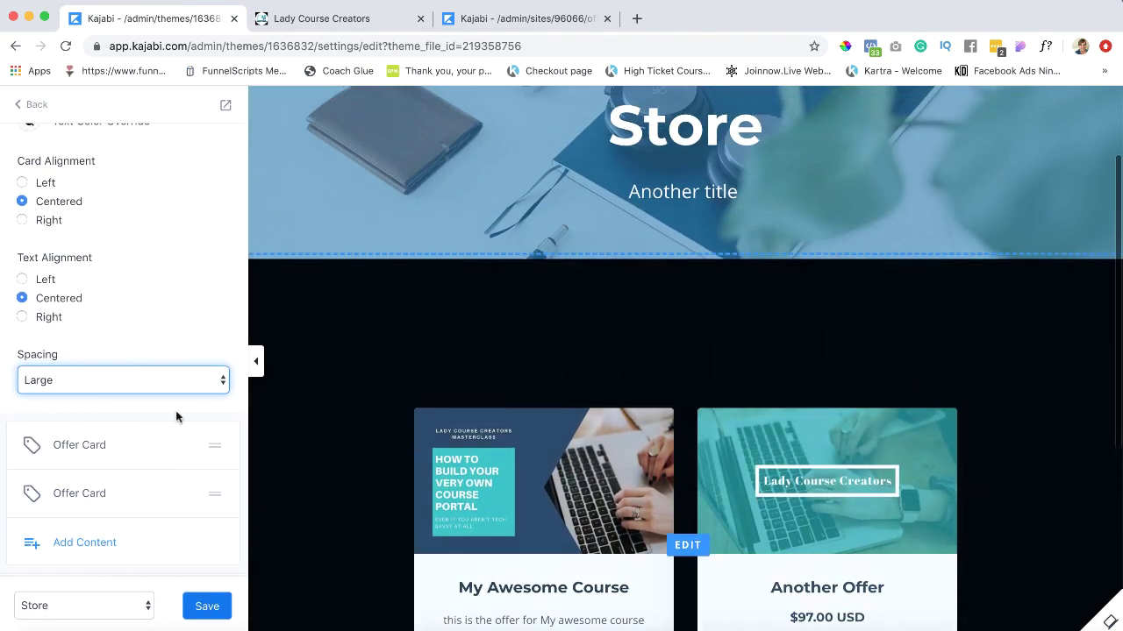
click(21, 279)
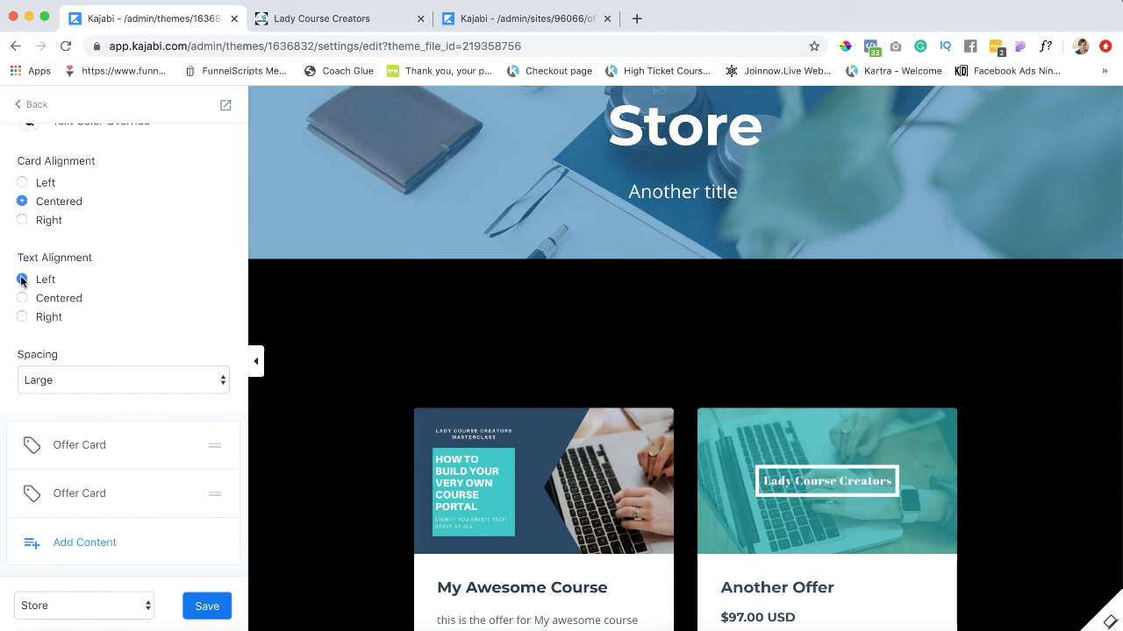
click(90, 380)
click(92, 351)
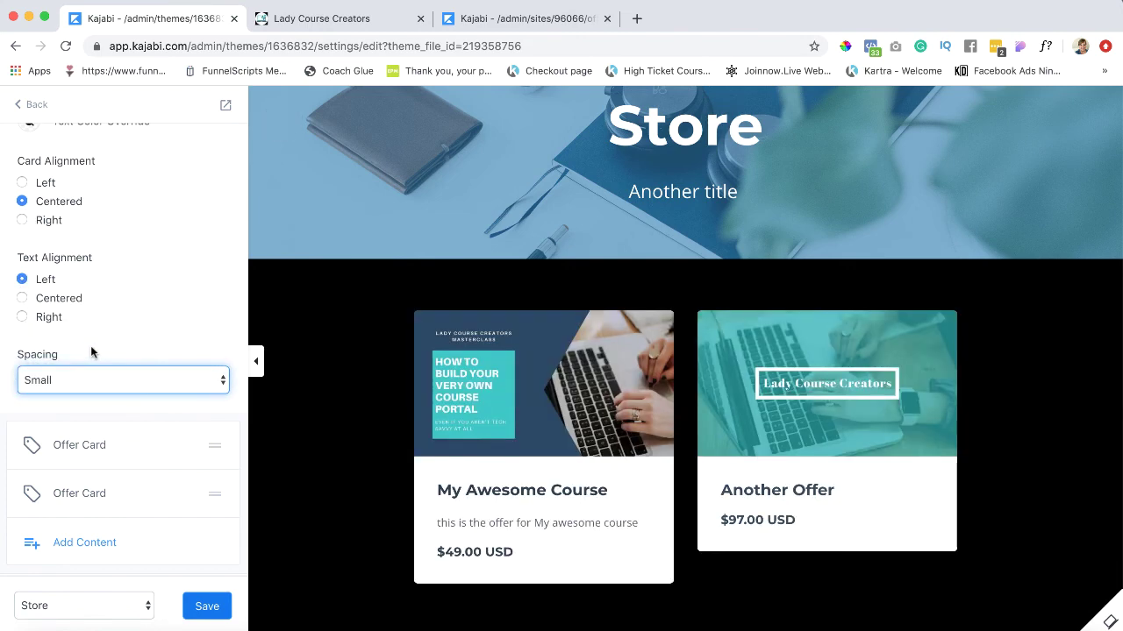
scroll(120, 332, up, 3)
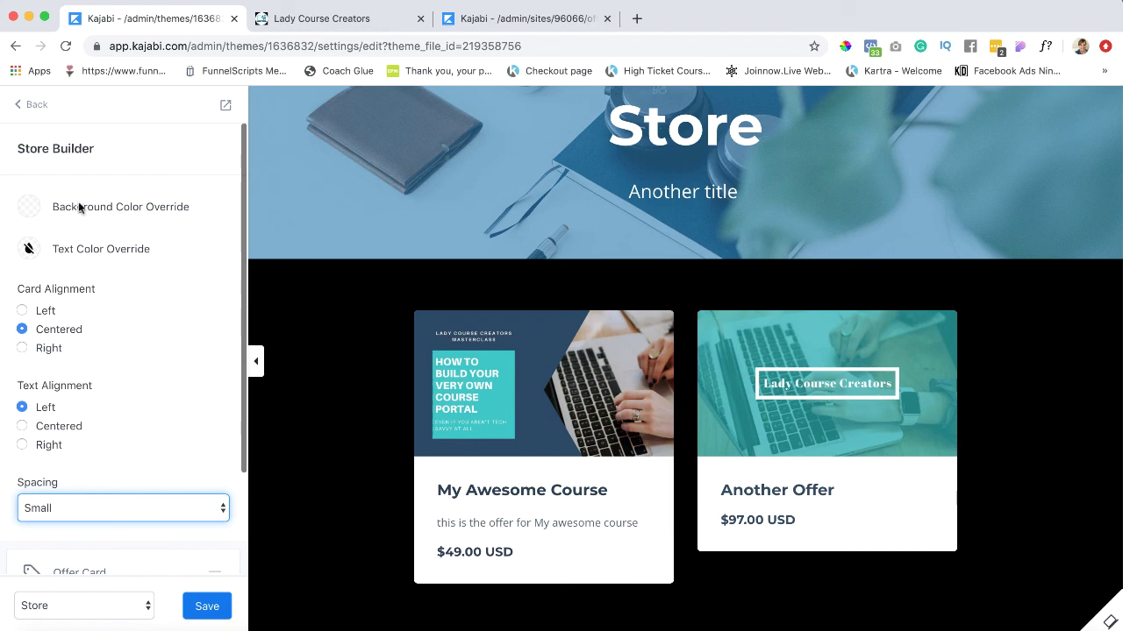
Set the store section's Background Color Override to white.
click(30, 209)
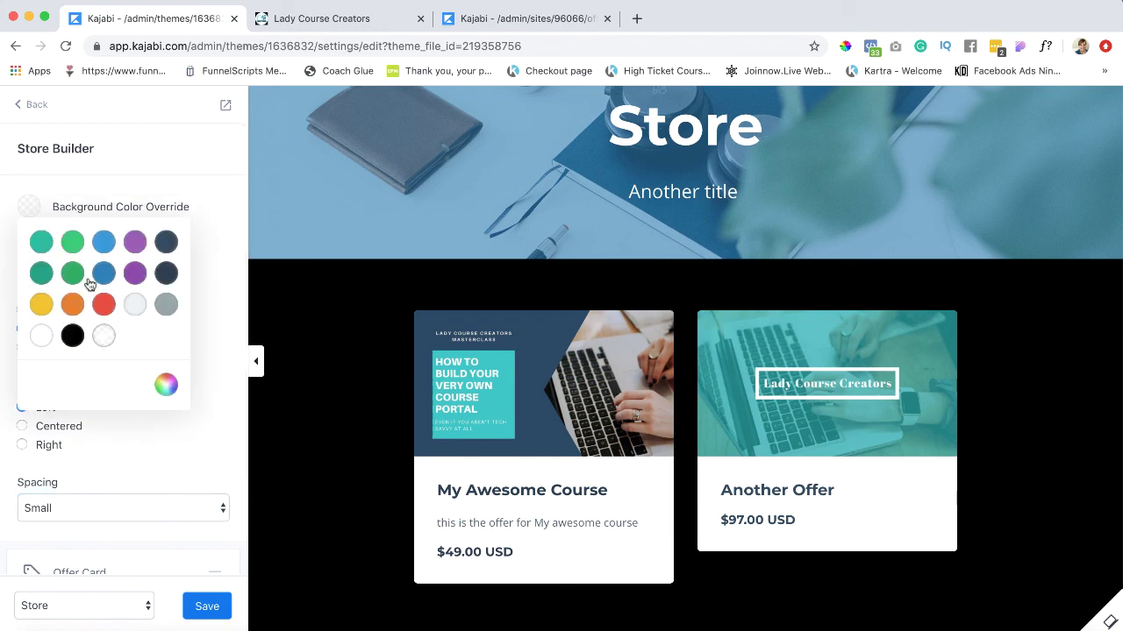
click(45, 337)
click(214, 402)
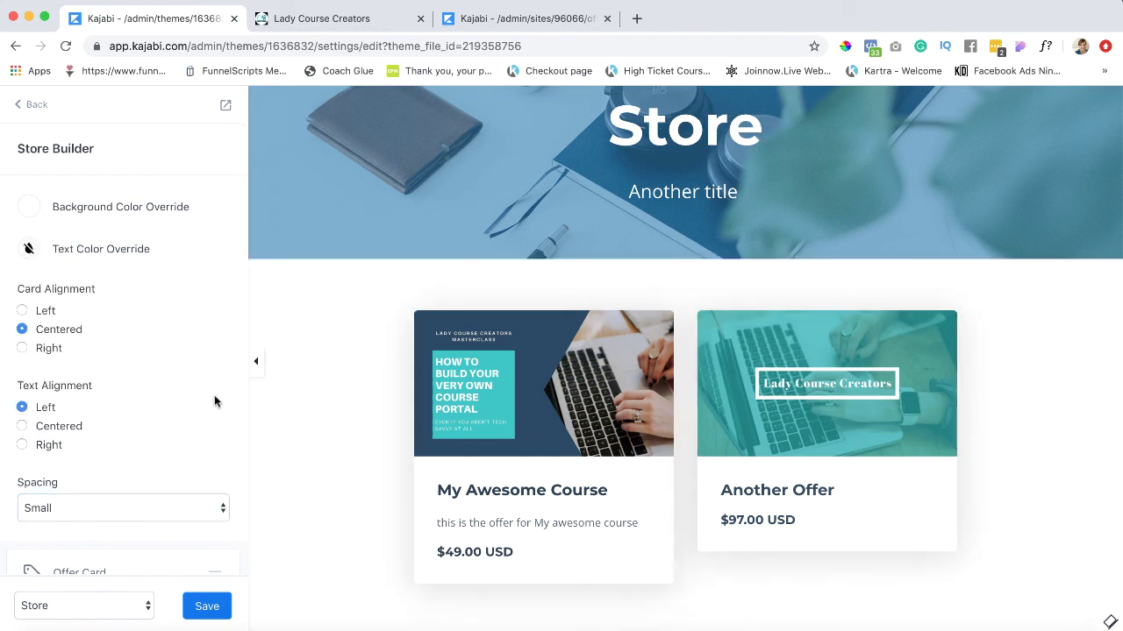
scroll(214, 397, down, 3)
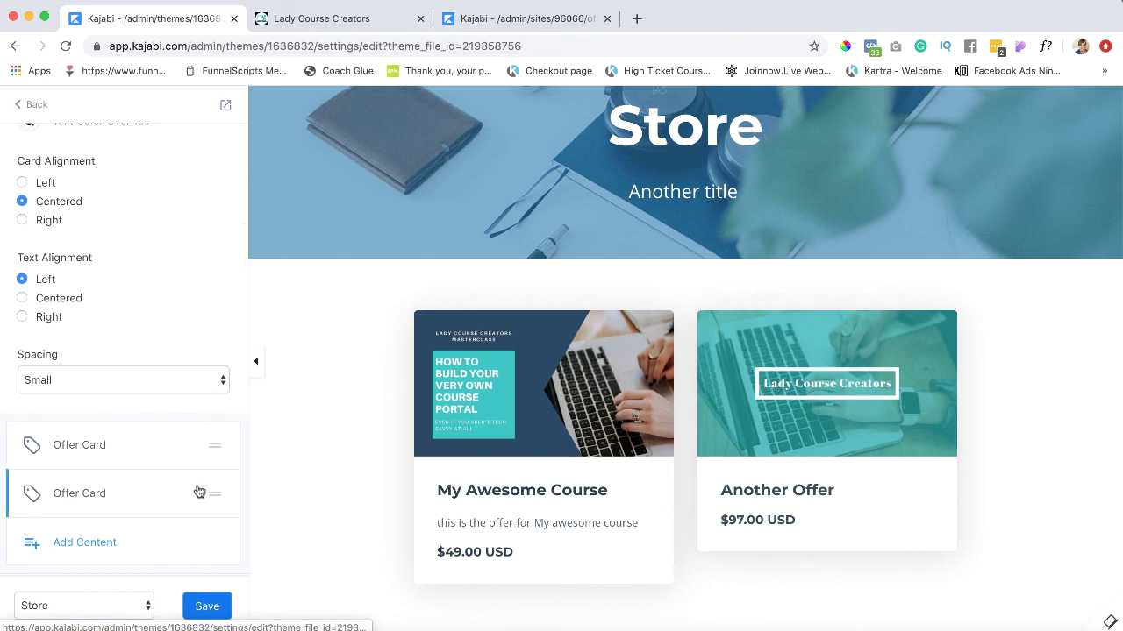
Go back to the sections list and switch to the site-wide Settings tab.
scroll(175, 499, up, 3)
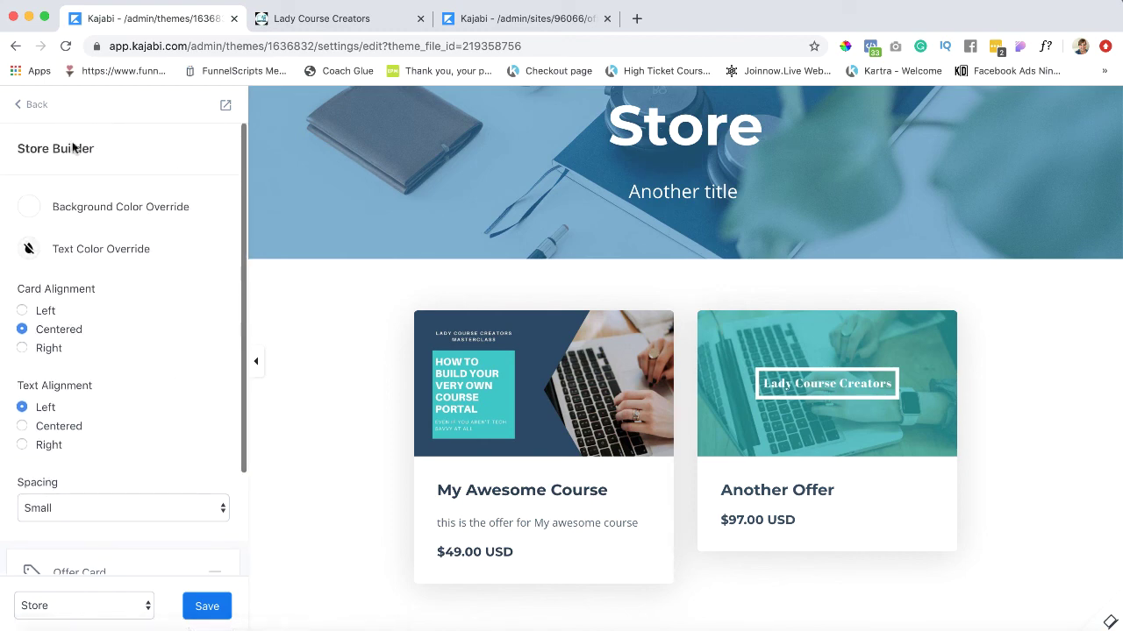
click(37, 105)
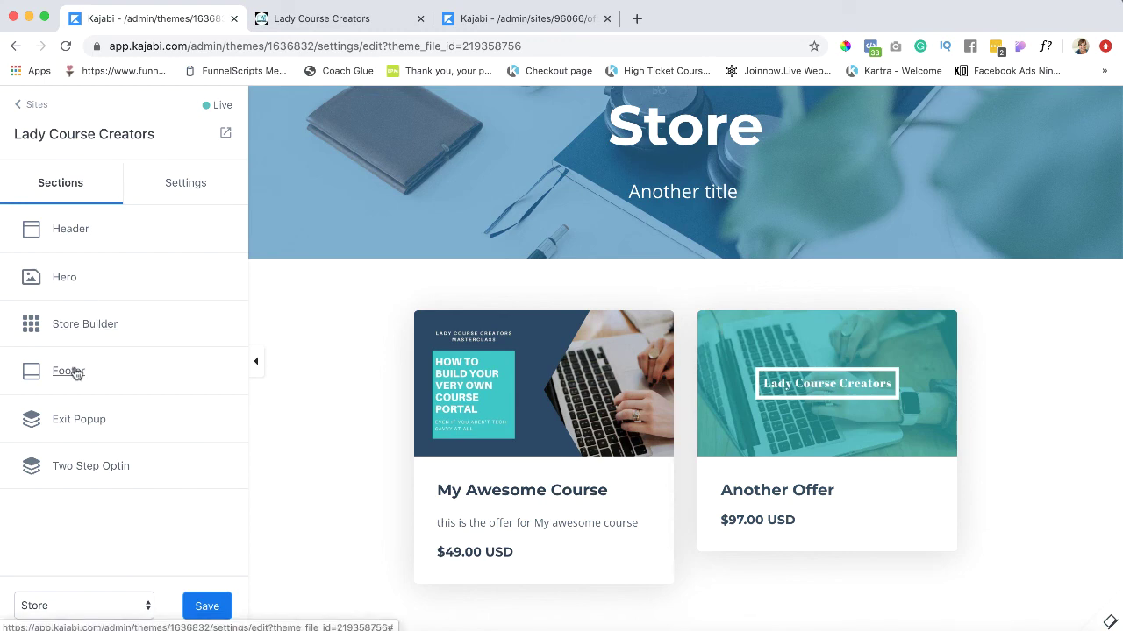
click(185, 188)
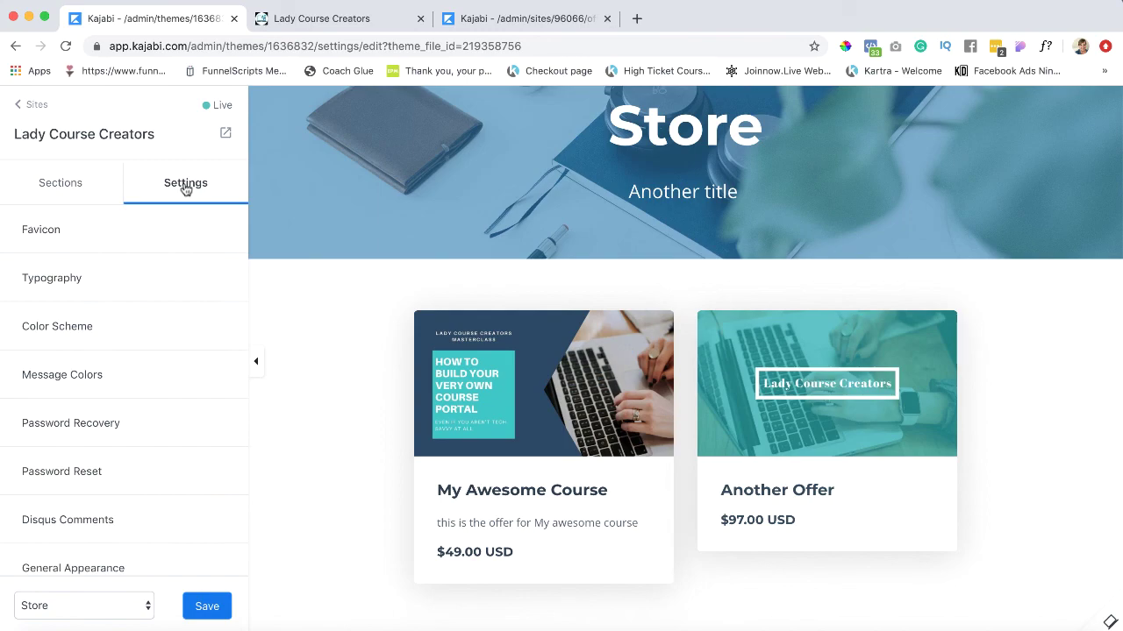